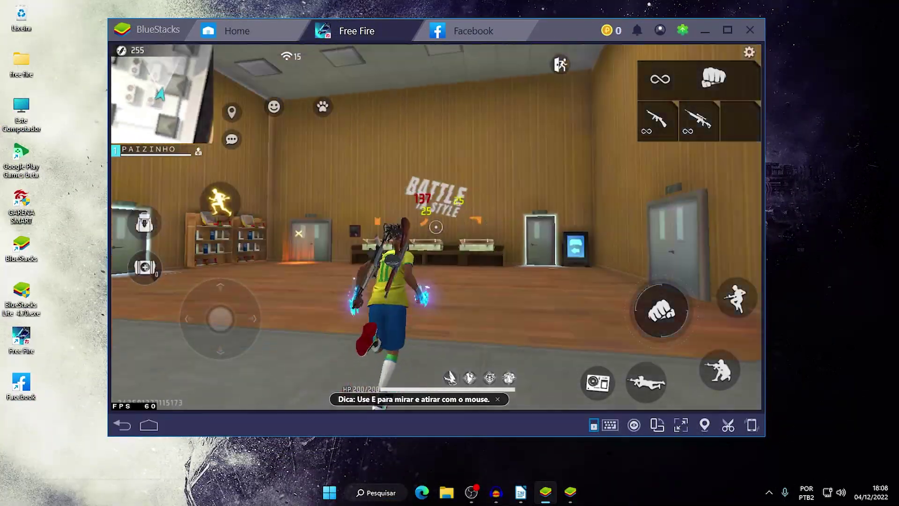
# Leave the Free Fire training area and confirm the return to the lobby
pyautogui.press('r')
pyautogui.press('w')
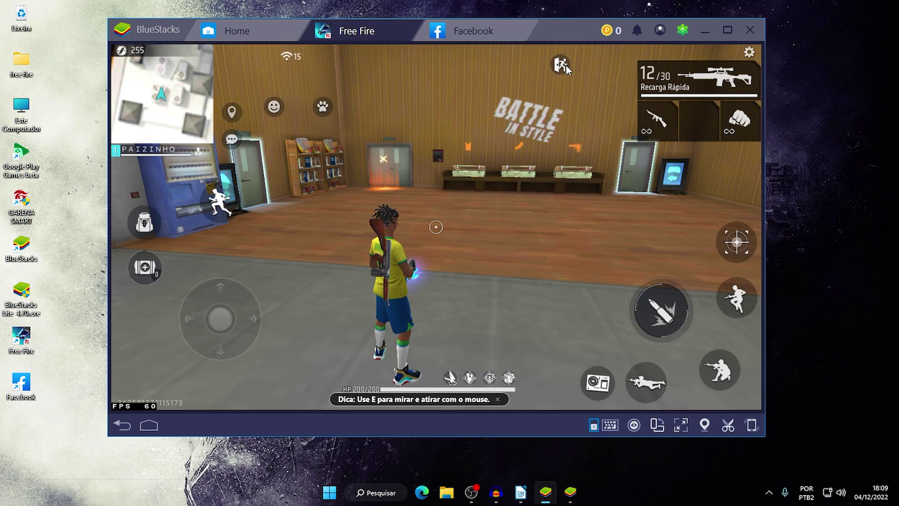
pyautogui.click(566, 65)
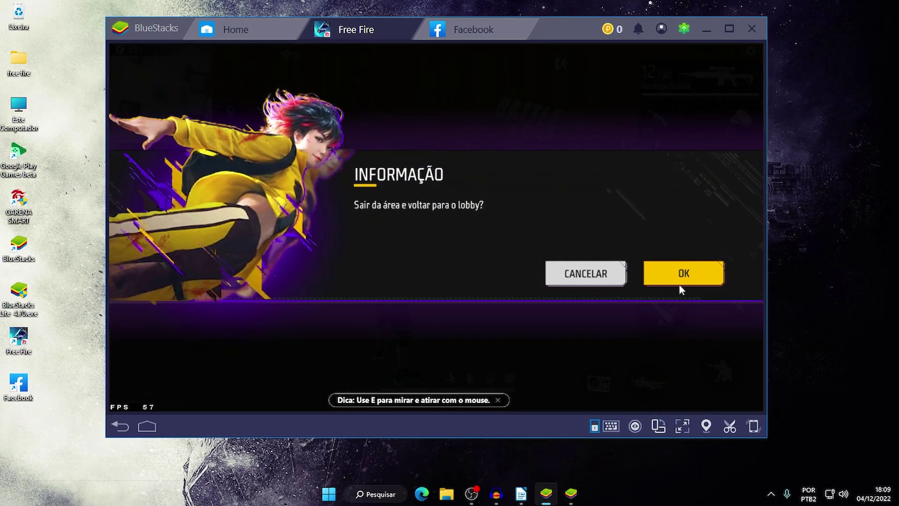
pyautogui.click(684, 275)
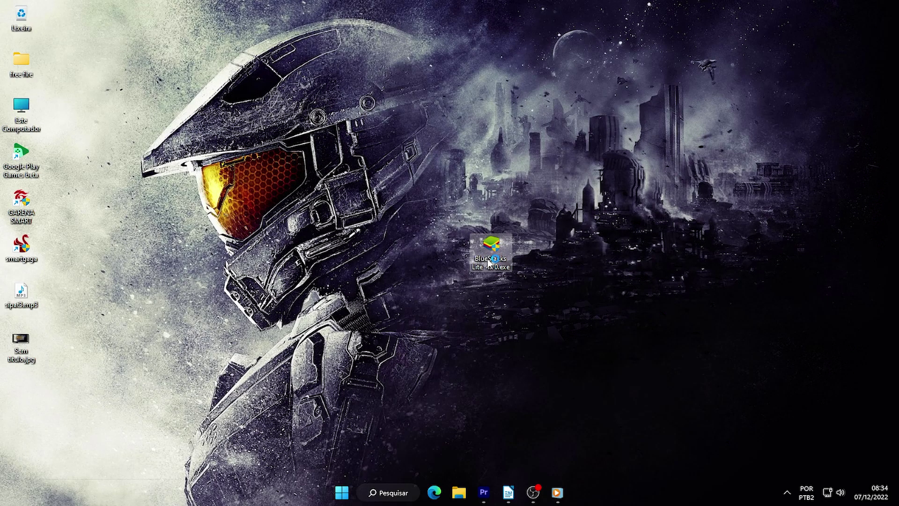
# Install BlueStacks 4 from BlueStacks Lite 4.70.exe with the data path C:\ProgramData\BlueStacks and finish the installer
pyautogui.doubleClick(489, 262)
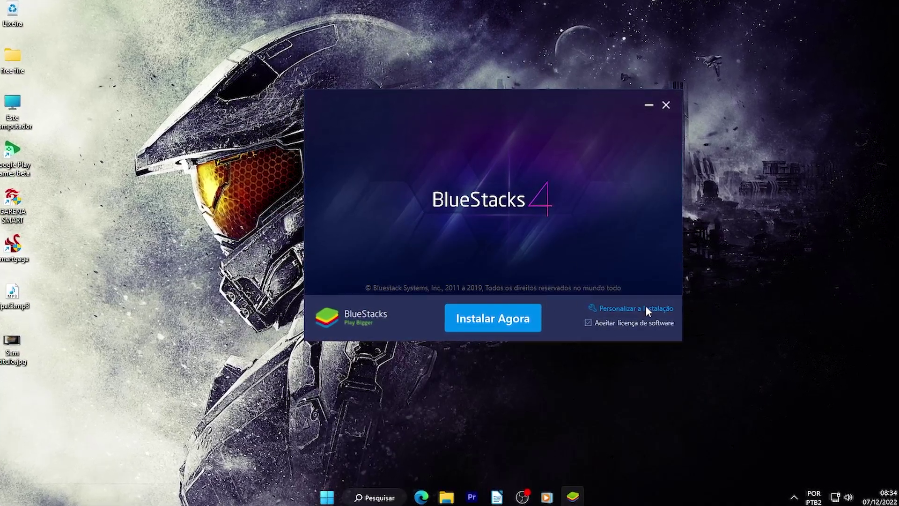
pyautogui.click(629, 310)
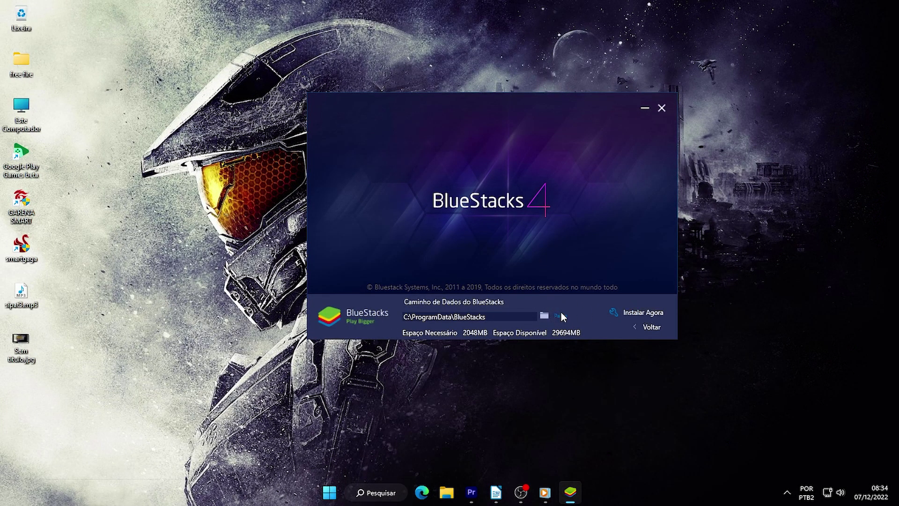
pyautogui.click(648, 313)
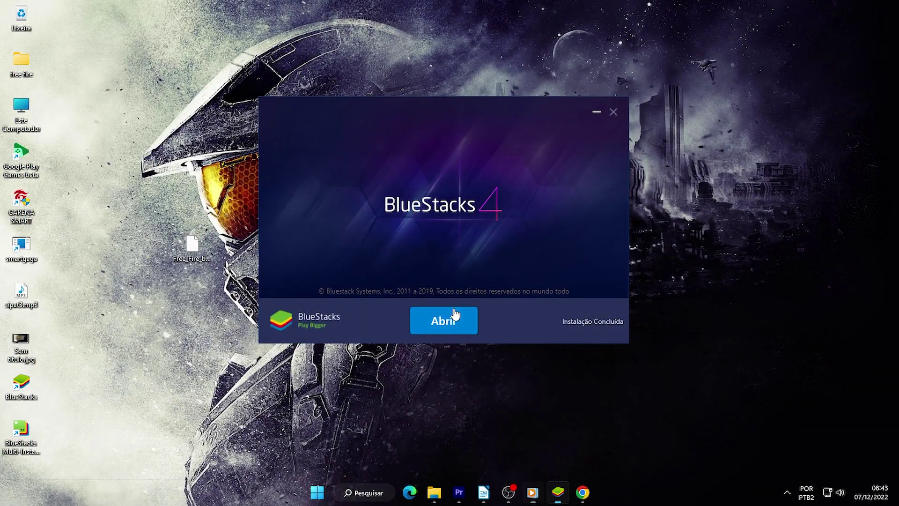
pyautogui.click(454, 313)
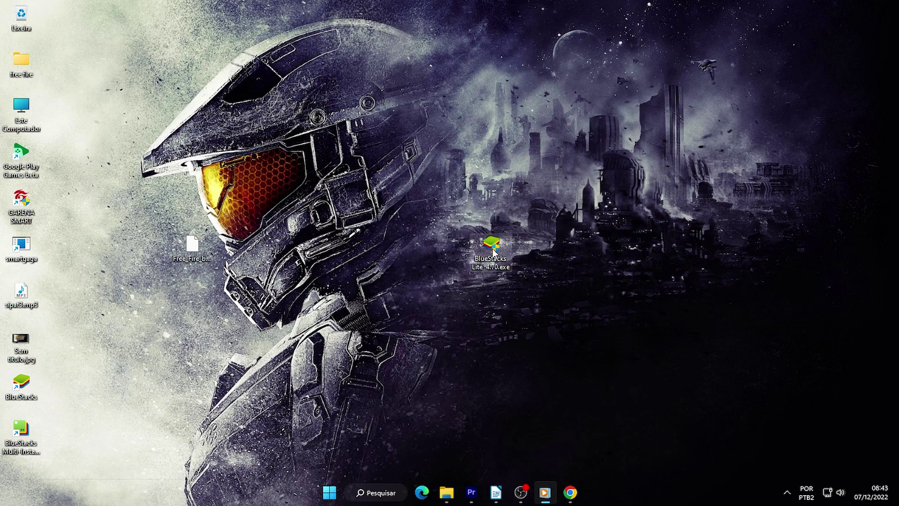
# Move the BlueStacks Lite installer and the BlueStacks shortcut to free spots on the desktop and refresh it
pyautogui.moveTo(748, 292); pyautogui.dragTo(831, 294)
pyautogui.rightClick(433, 195)
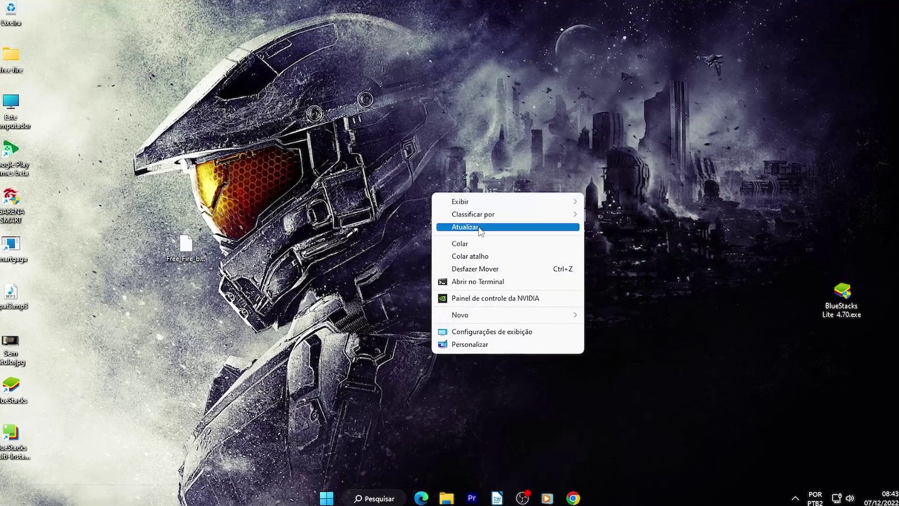
pyautogui.click(507, 226)
pyautogui.moveTo(13, 387); pyautogui.dragTo(277, 344)
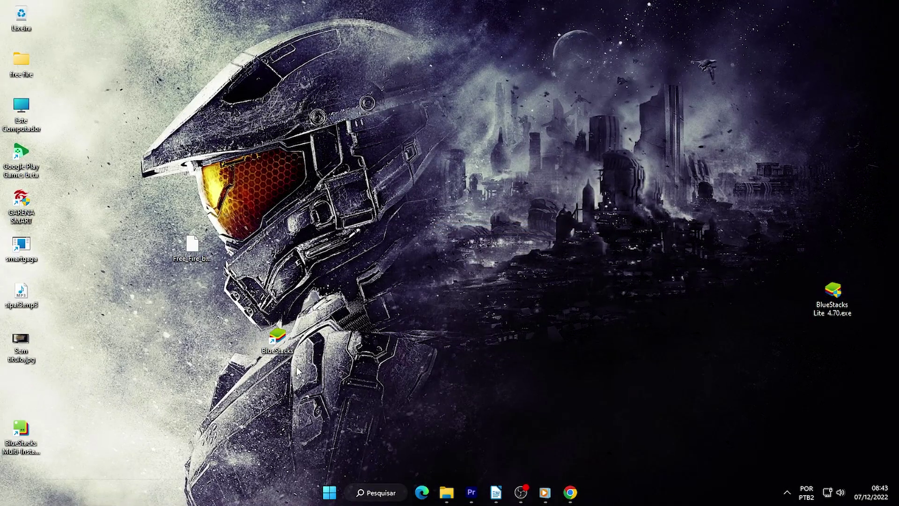
# Launch BlueStacks without downloading the update and sign in to the Google Play Store
pyautogui.doubleClick(275, 338)
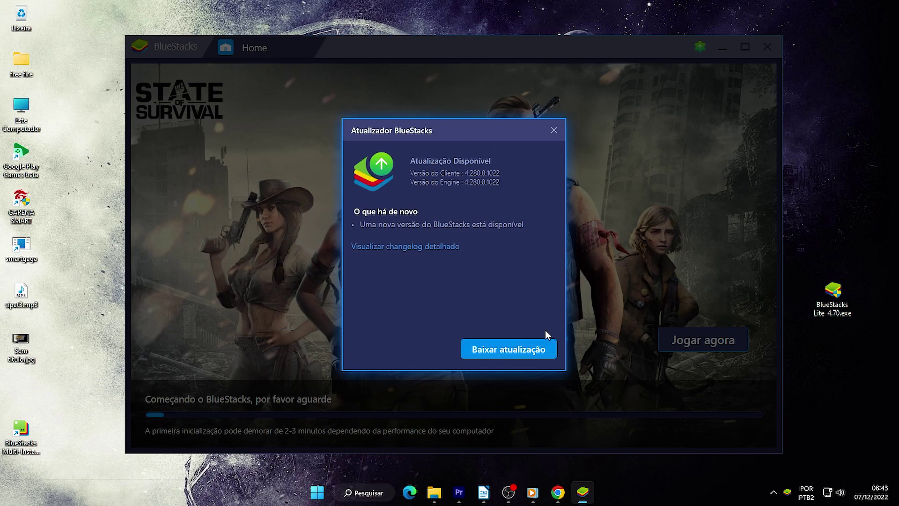
pyautogui.click(554, 130)
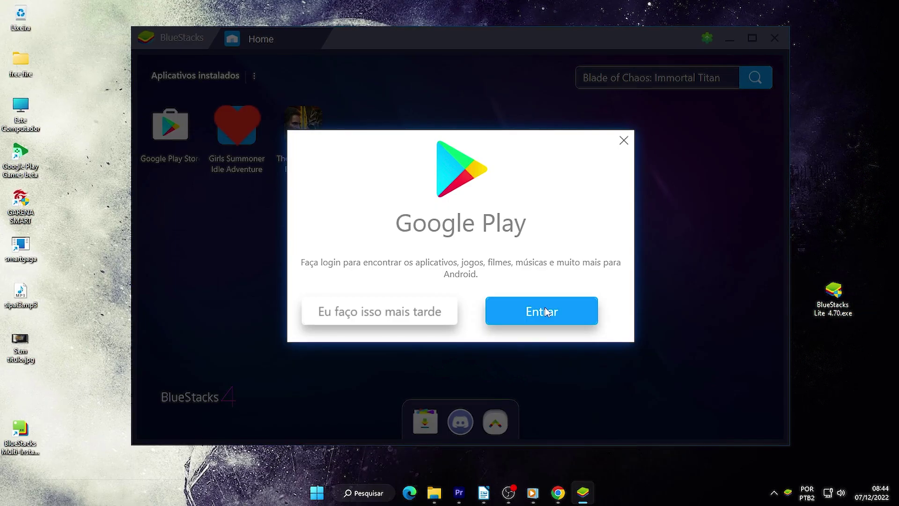
pyautogui.click(650, 377)
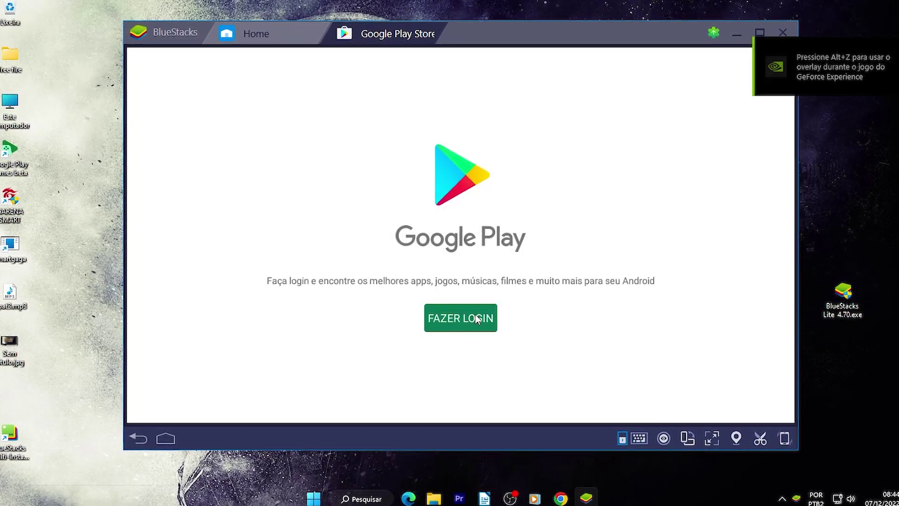
pyautogui.click(460, 318)
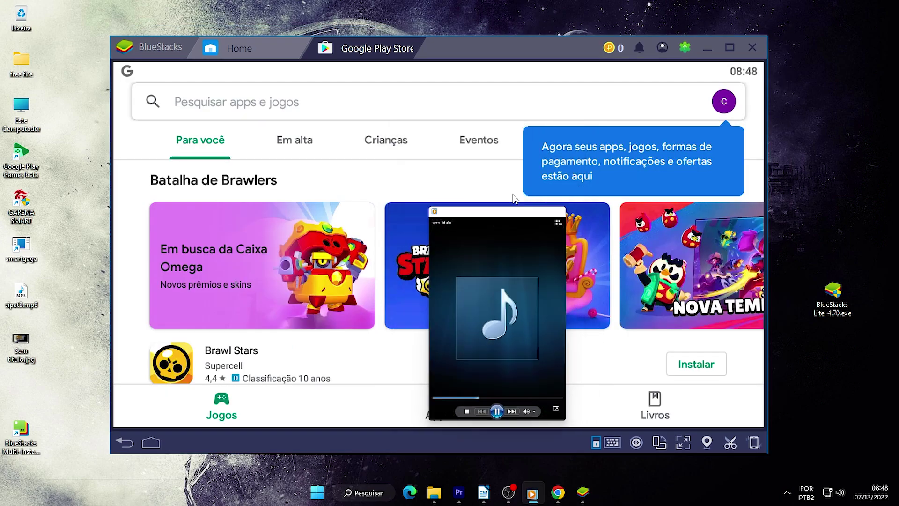
# Look over the Google Play Store's app search and its suggested games
pyautogui.moveTo(510, 56); pyautogui.dragTo(497, 36)
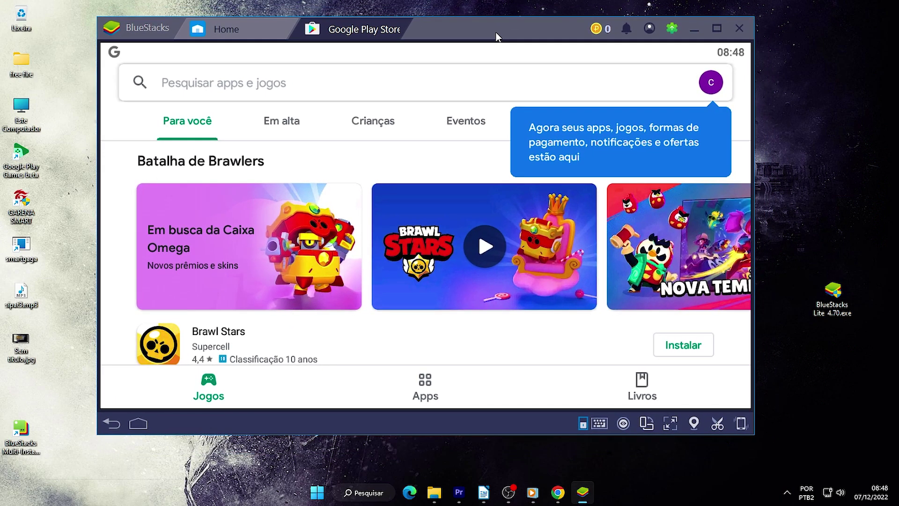
pyautogui.click(295, 85)
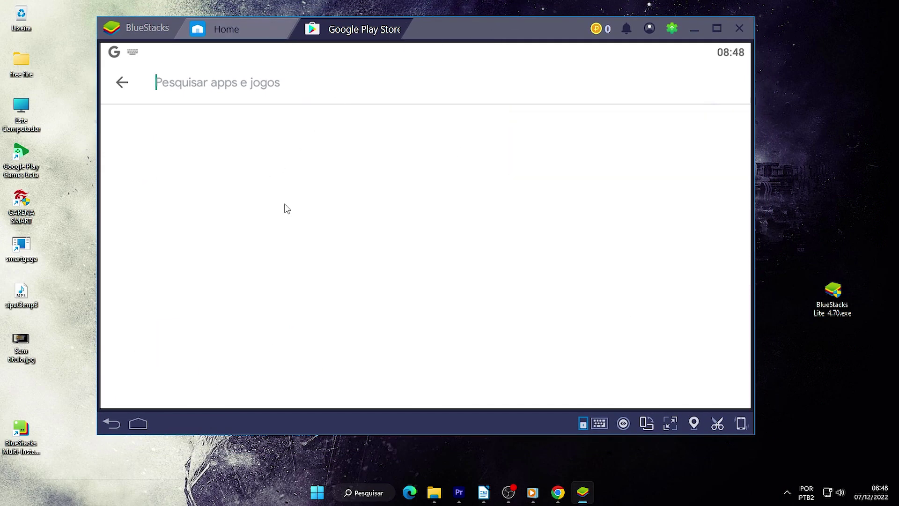
pyautogui.click(124, 82)
pyautogui.scroll(-5, 304, 222)
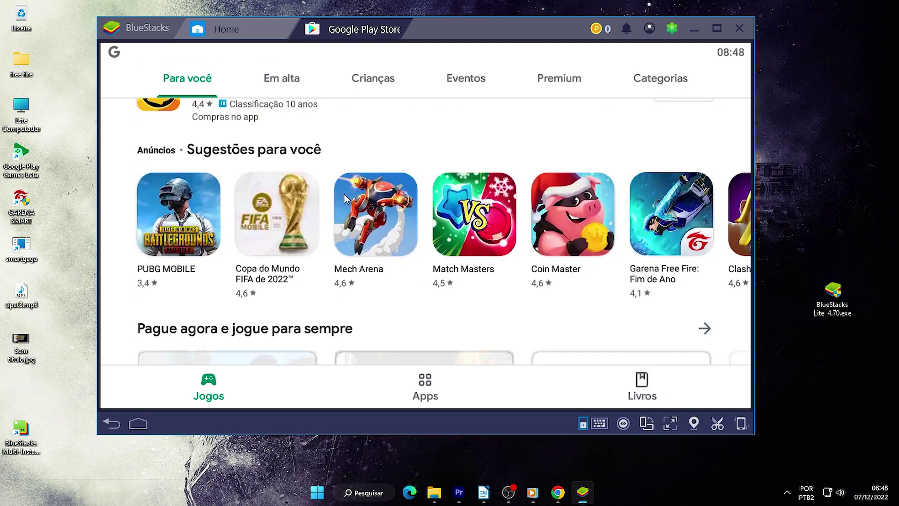
pyautogui.scroll(3, 374, 286)
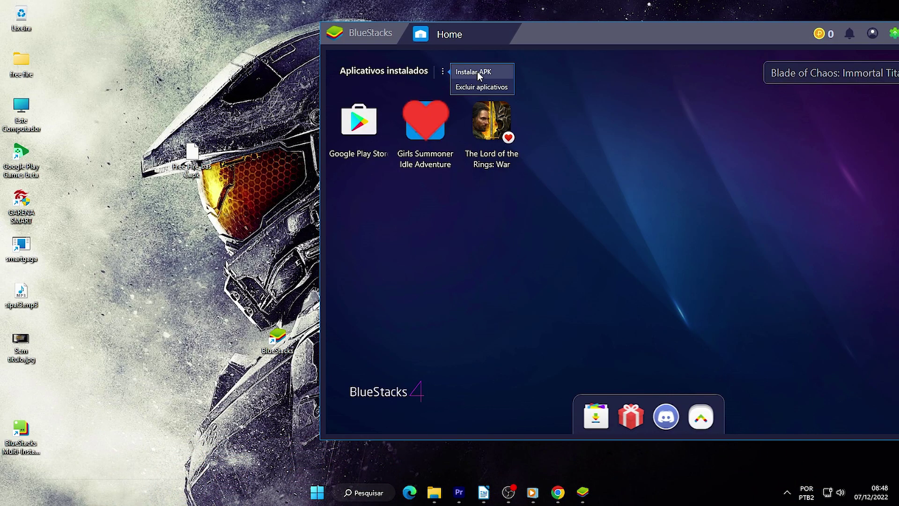
# Install Free_Fire_base.apk from the Área de Trabalho folder through the installed apps' Instalar APK option
pyautogui.click(476, 71)
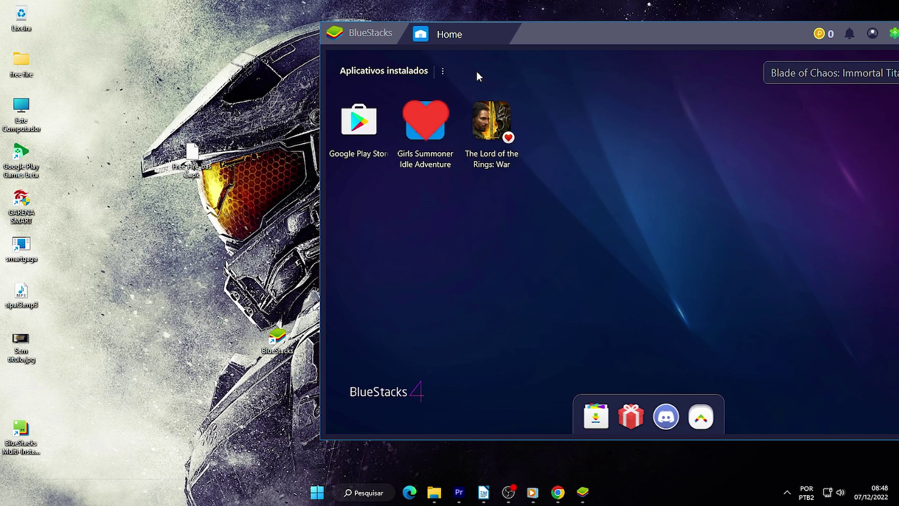
pyautogui.click(64, 112)
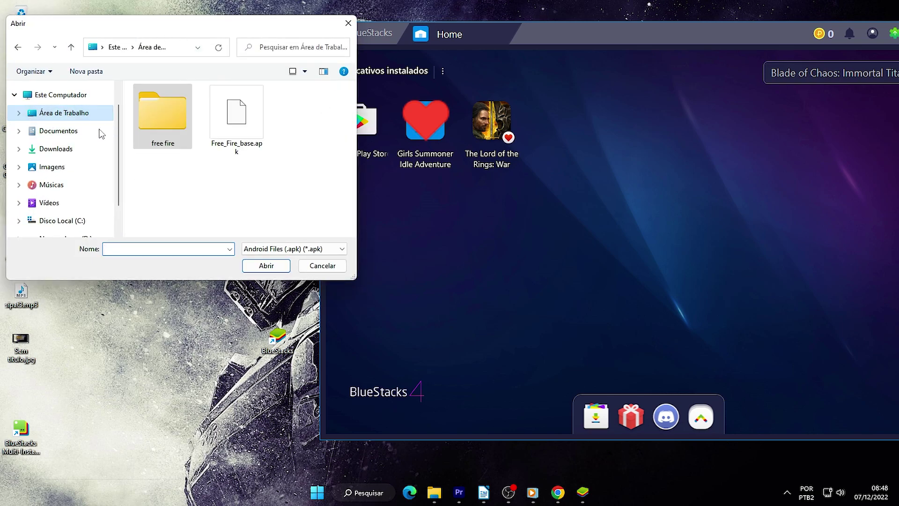
pyautogui.click(243, 114)
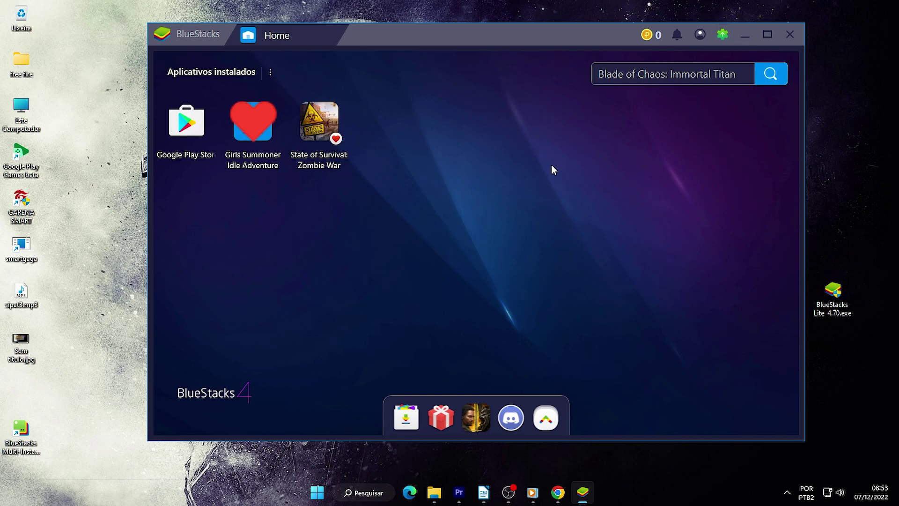
# Set the BlueStacks display resolution to 1280 x 720 in the settings
pyautogui.click(730, 35)
pyautogui.click(701, 78)
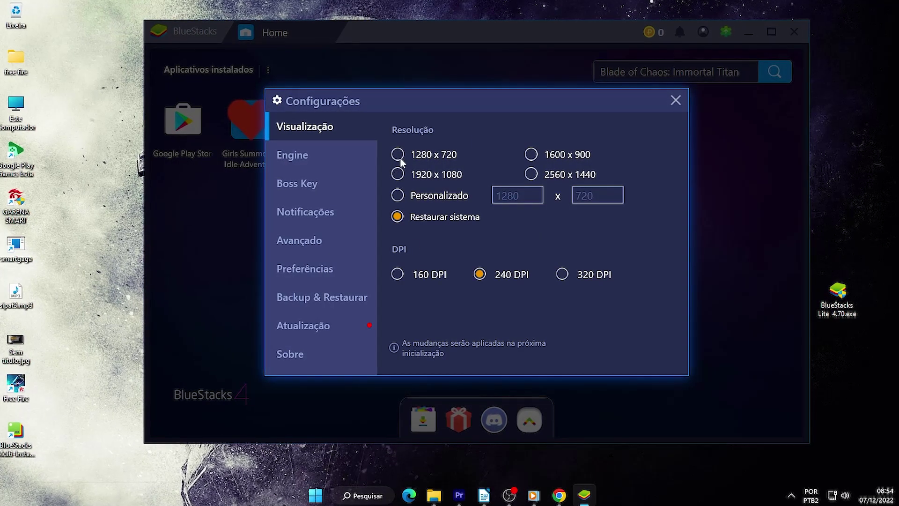
pyautogui.click(400, 156)
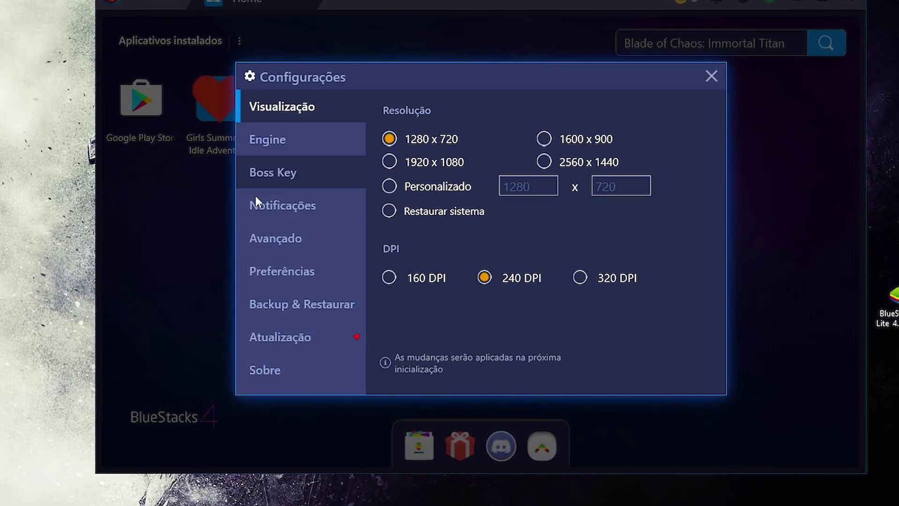
# Check the engine's DirectX graphics mode and select OpenGL as the mode to use
pyautogui.click(282, 140)
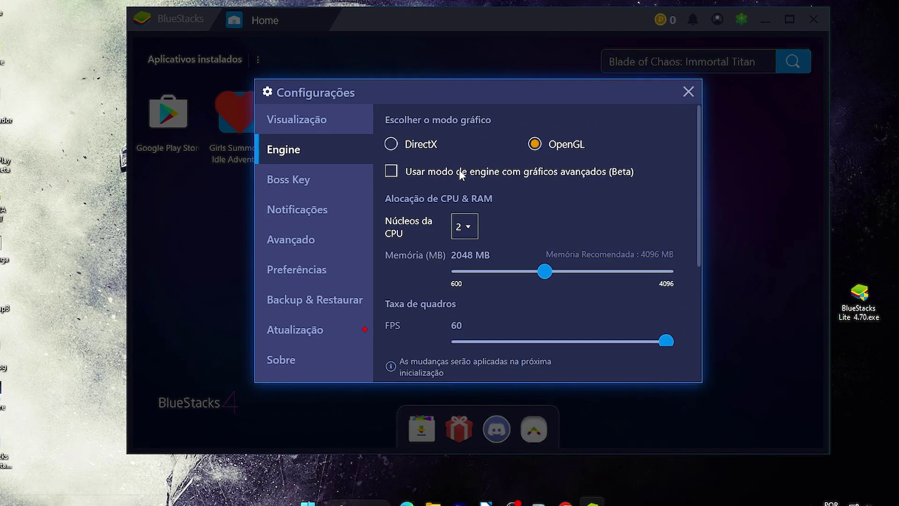
pyautogui.click(394, 146)
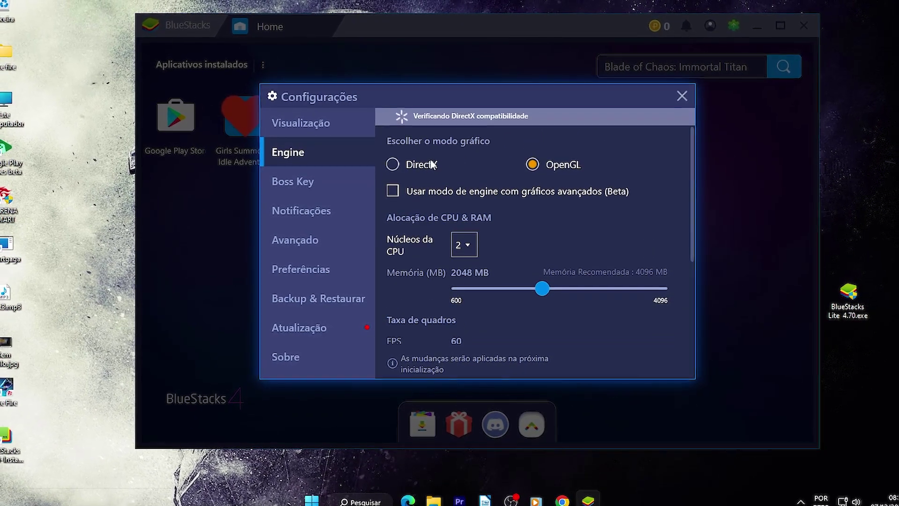
pyautogui.click(529, 167)
pyautogui.scroll(-1, 483, 196)
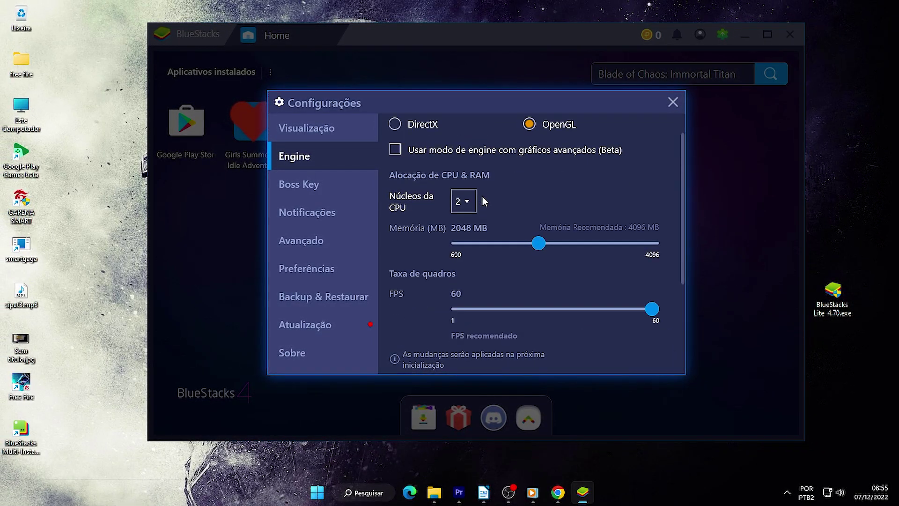
# Set the engine's memory allocation to 2048 MB and review the frame rate options
pyautogui.scroll(1, 476, 196)
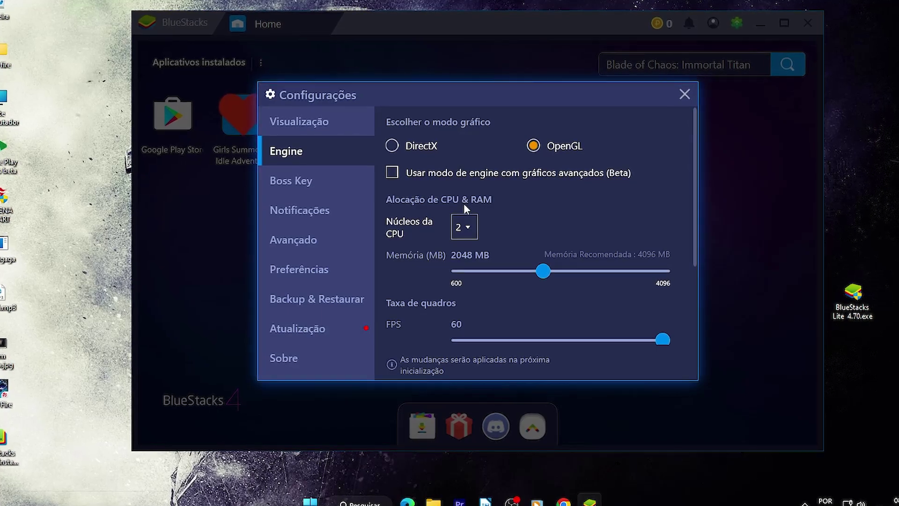
pyautogui.scroll(-1, 476, 232)
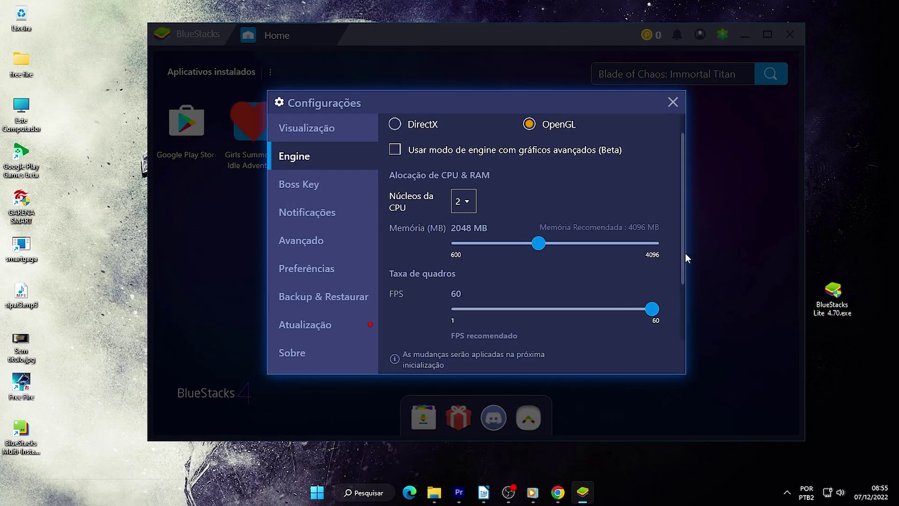
pyautogui.moveTo(685, 252)
pyautogui.mouseDown()
pyautogui.moveTo(684, 299)
pyautogui.moveTo(679, 261)
pyautogui.mouseUp()
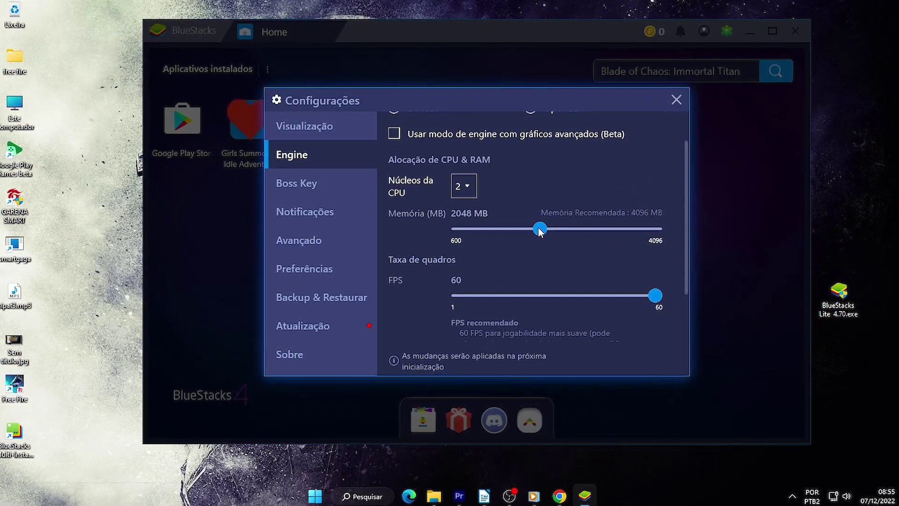
pyautogui.moveTo(538, 229)
pyautogui.mouseDown()
pyautogui.moveTo(531, 228)
pyautogui.moveTo(545, 230)
pyautogui.mouseUp()
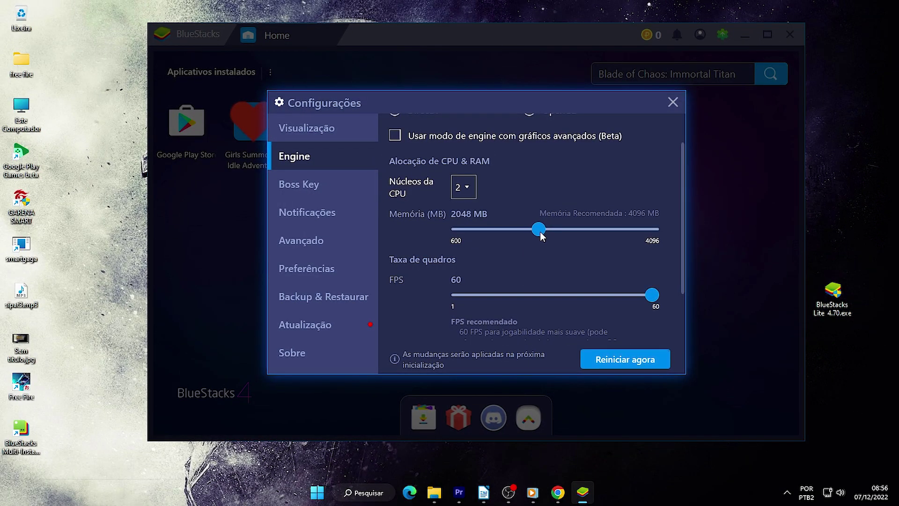
pyautogui.scroll(-2, 544, 304)
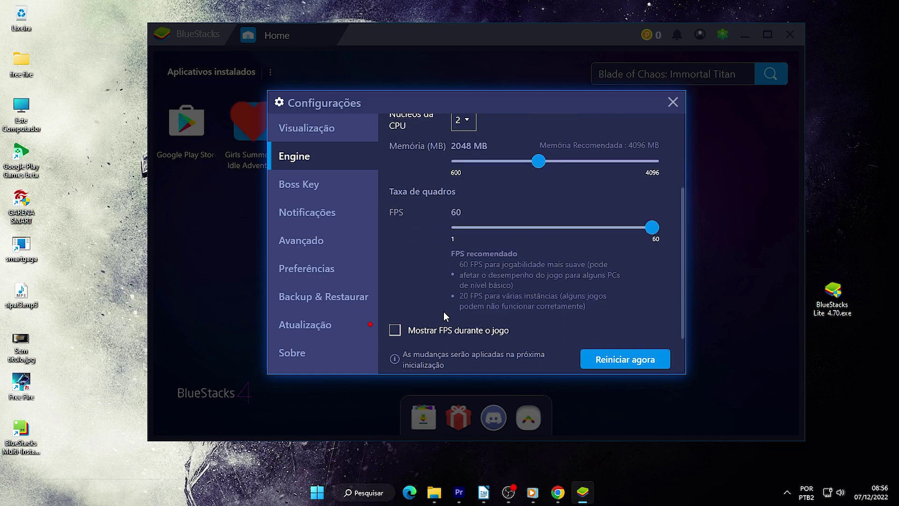
# Turn off the desktop-area, per-app custom, instant and general notification options
pyautogui.click(316, 185)
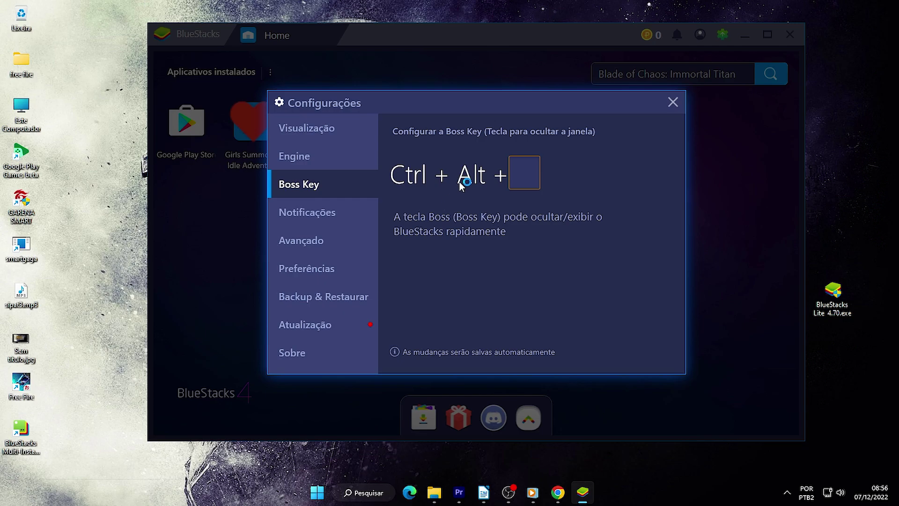
pyautogui.click(341, 213)
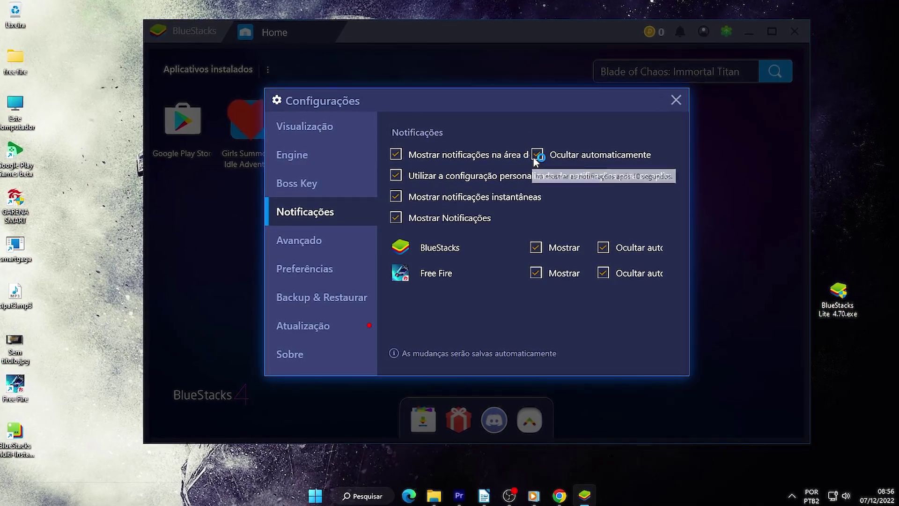
pyautogui.click(395, 154)
pyautogui.click(395, 175)
pyautogui.click(395, 196)
pyautogui.click(395, 217)
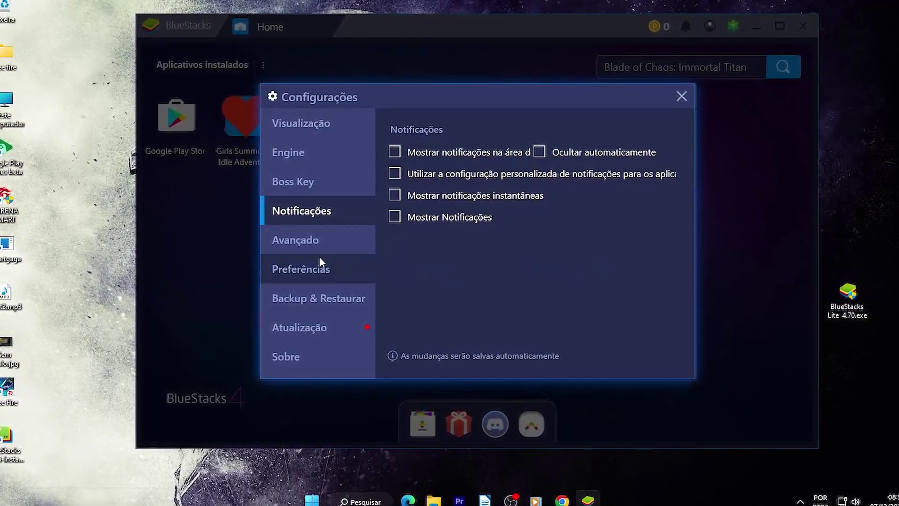
# Look through the list of predefined device profiles in the advanced settings
pyautogui.click(306, 243)
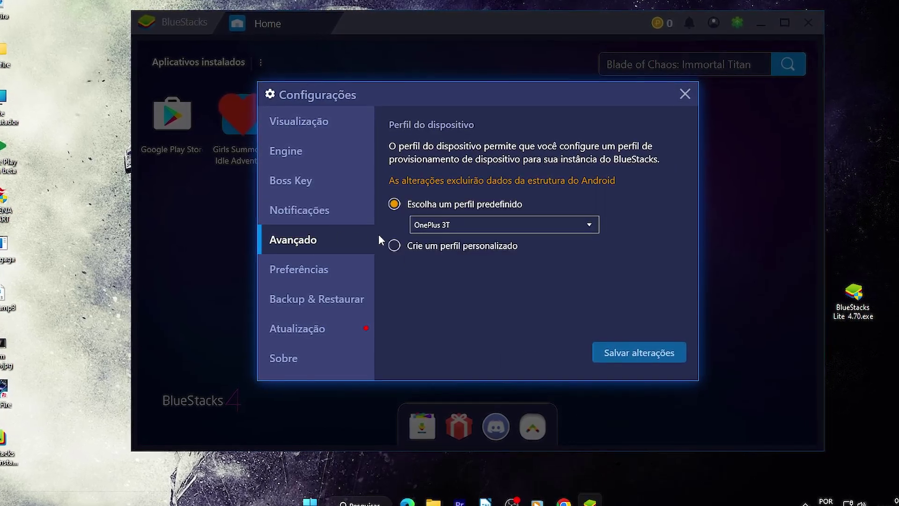
pyautogui.click(551, 226)
pyautogui.scroll(-5, 446, 255)
pyautogui.scroll(5, 459, 268)
# Look through the emulator's preferences, backup and restore options, available update and version information
pyautogui.click(295, 269)
pyautogui.scroll(-2, 457, 252)
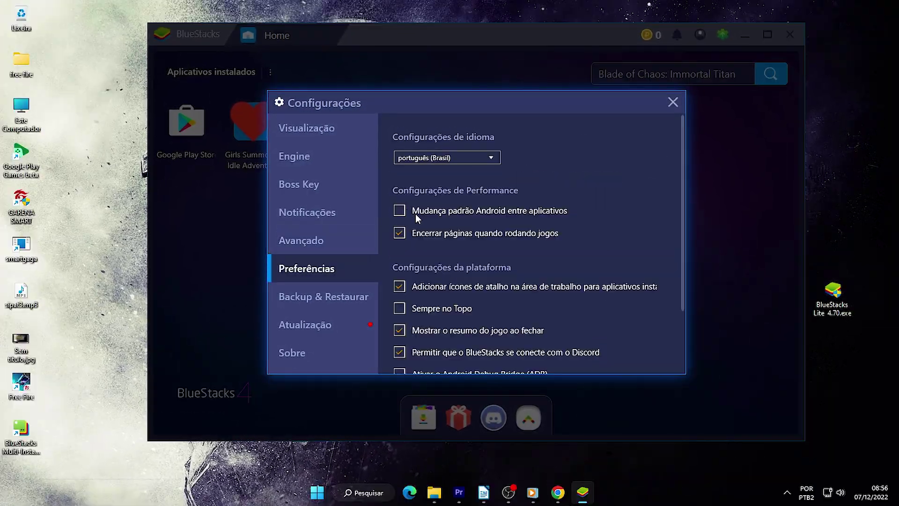
pyautogui.scroll(3, 457, 253)
pyautogui.click(347, 300)
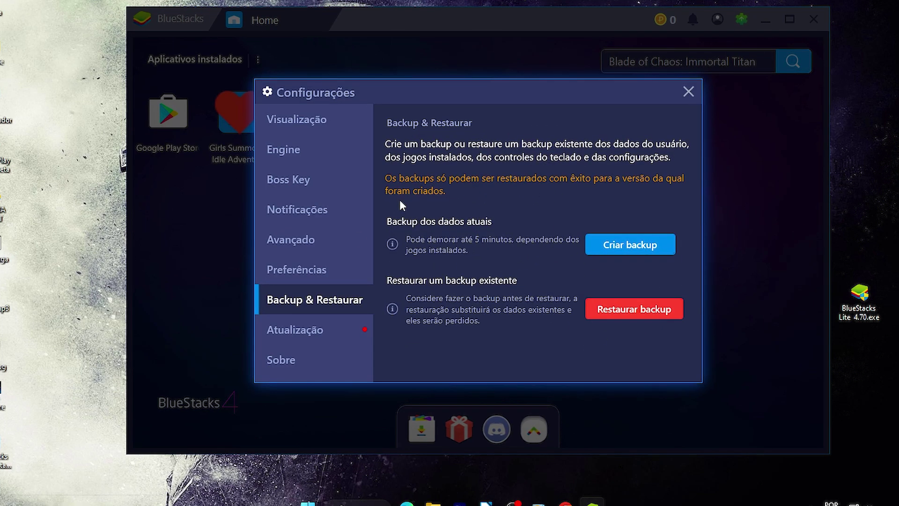
pyautogui.click(345, 335)
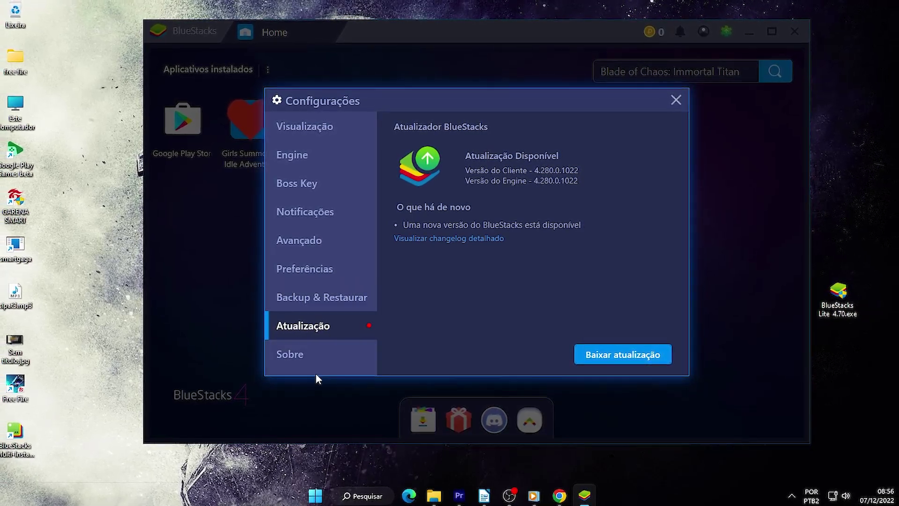
pyautogui.click(316, 358)
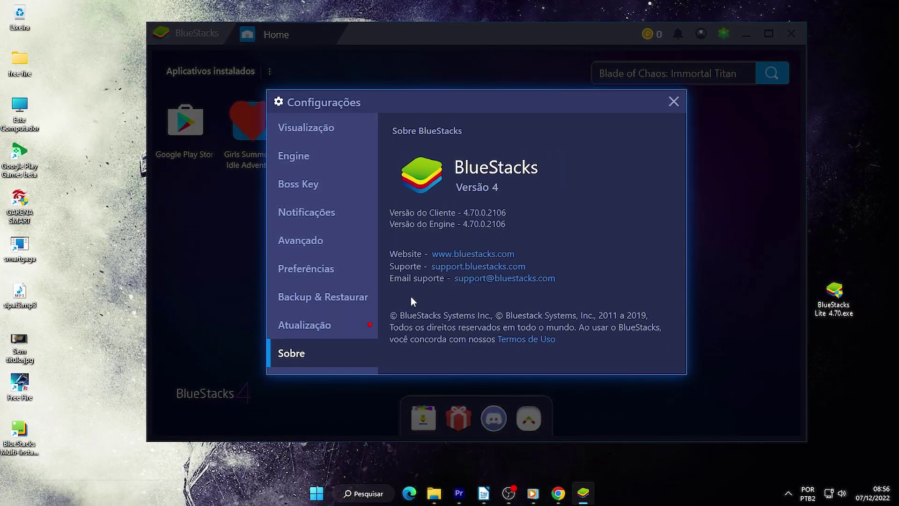
pyautogui.click(360, 323)
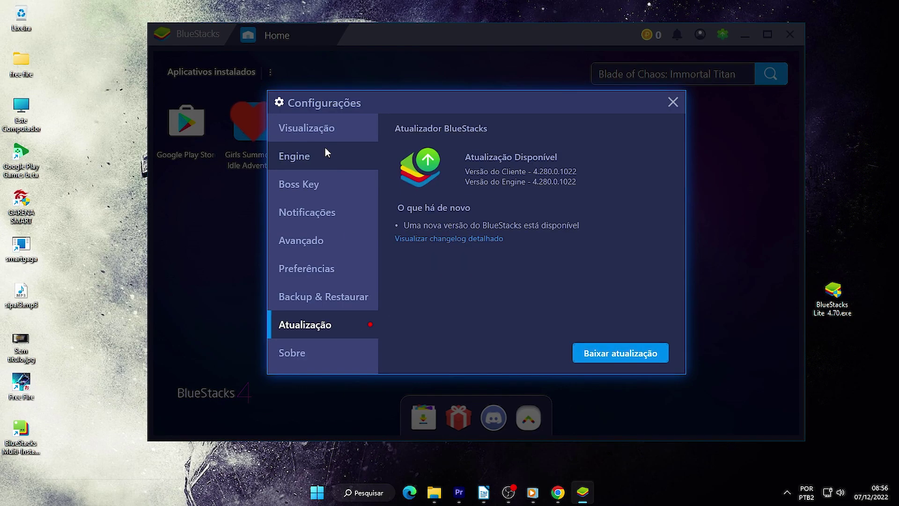
# Go back over the notification, advanced, Boss Key and display resolution settings
pyautogui.click(330, 213)
pyautogui.click(330, 239)
pyautogui.click(327, 181)
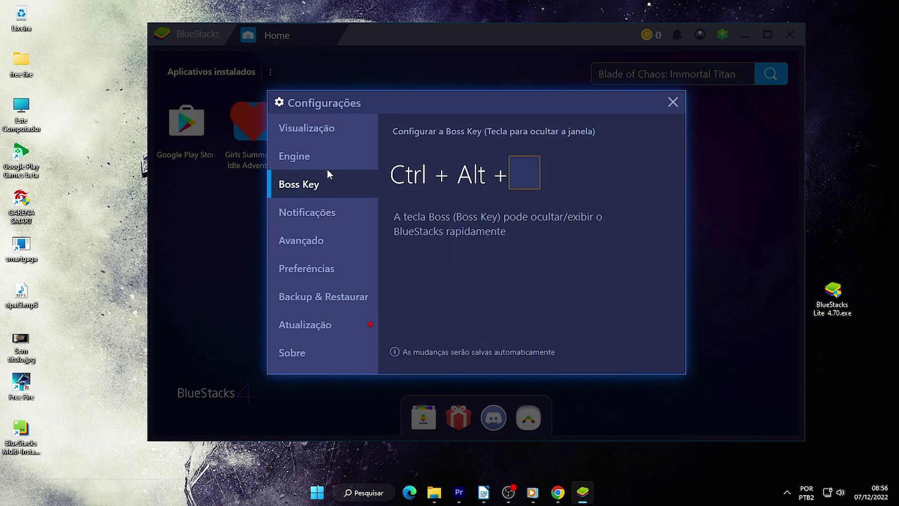
pyautogui.click(328, 157)
pyautogui.click(312, 135)
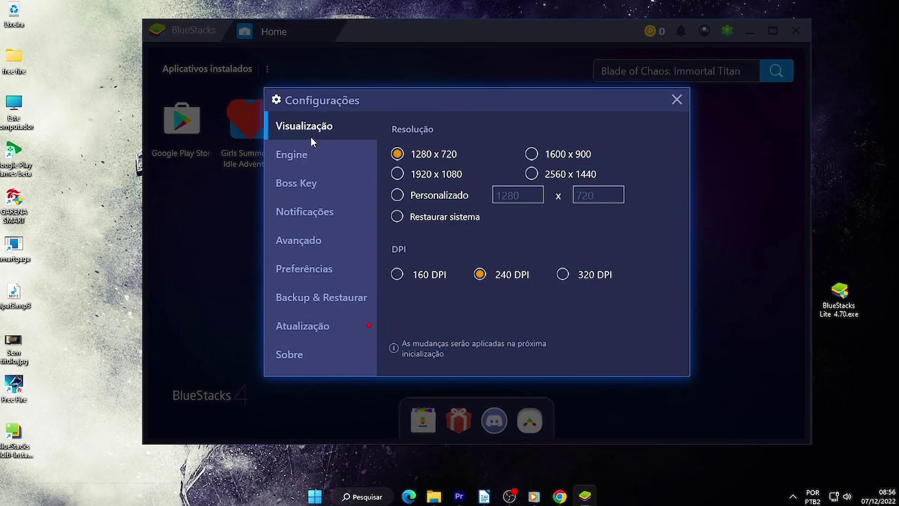
# Review the engine's graphics mode, CPU core, memory allocation and frame rate settings
pyautogui.click(307, 150)
pyautogui.scroll(3, 456, 211)
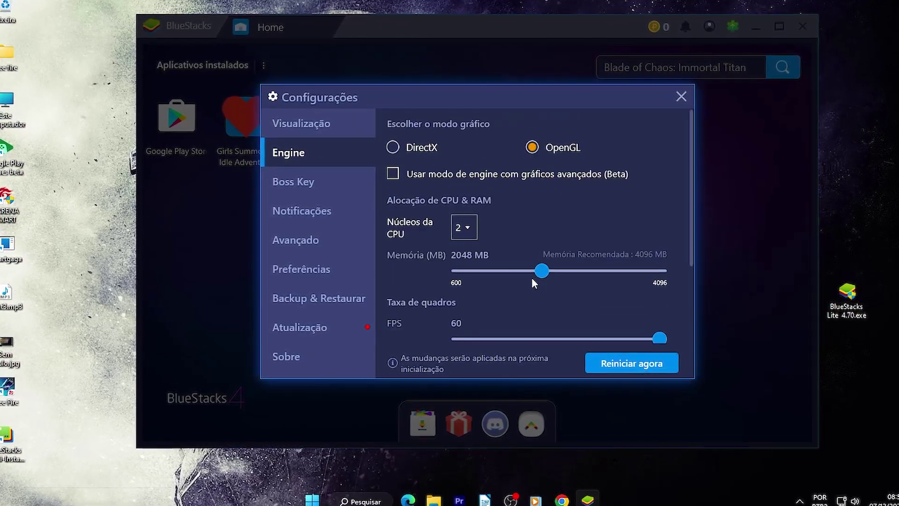
pyautogui.scroll(-3, 462, 258)
pyautogui.scroll(3, 450, 248)
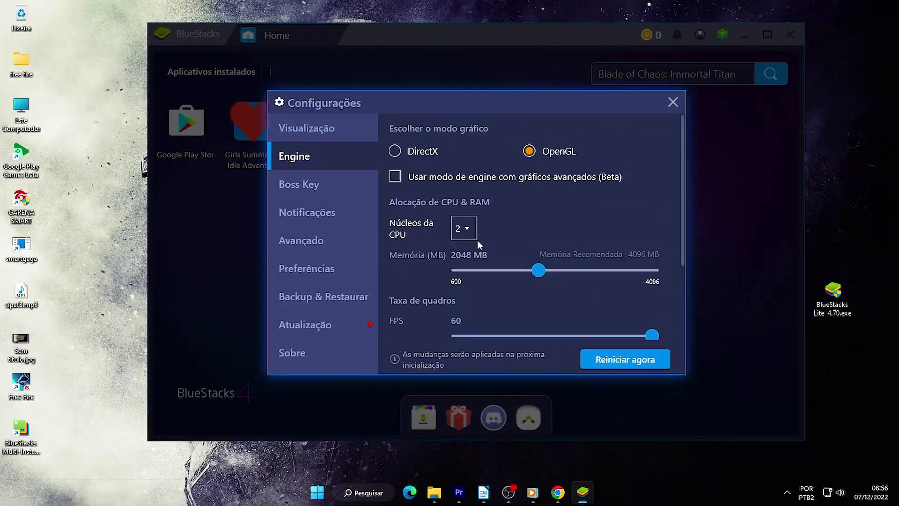
pyautogui.scroll(-3, 431, 272)
pyautogui.scroll(3, 428, 268)
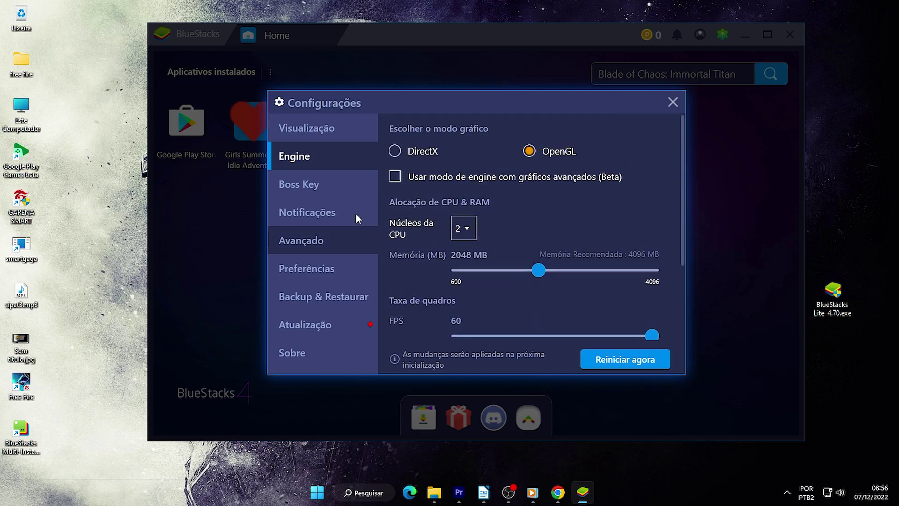
pyautogui.click(323, 187)
pyautogui.click(320, 156)
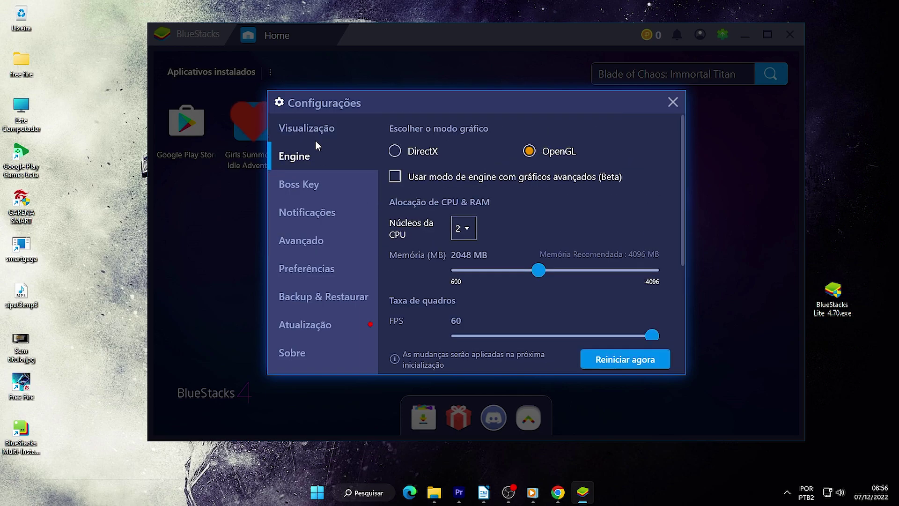
pyautogui.scroll(-3, 563, 285)
pyautogui.scroll(3, 396, 277)
pyautogui.scroll(-3, 398, 265)
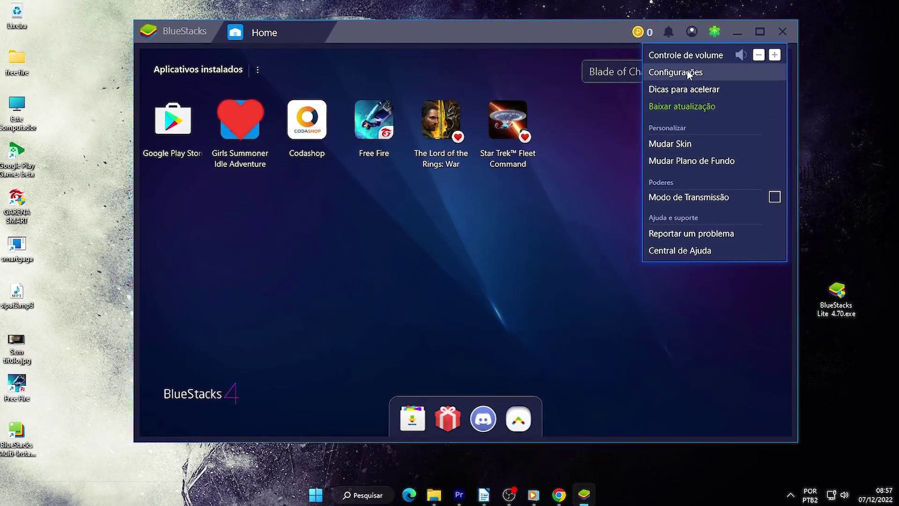
# Reopen the emulator's configuration and recheck the display and engine settings
pyautogui.click(694, 74)
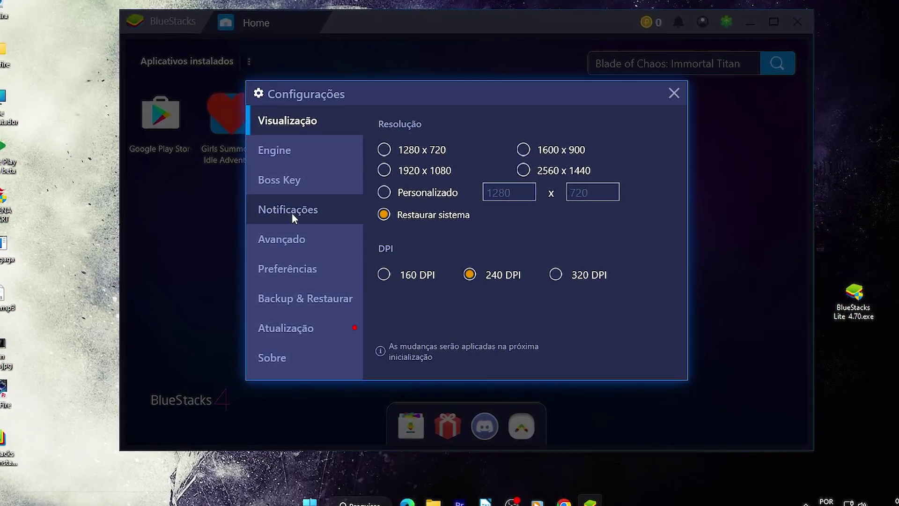
pyautogui.click(300, 153)
pyautogui.scroll(-2, 515, 229)
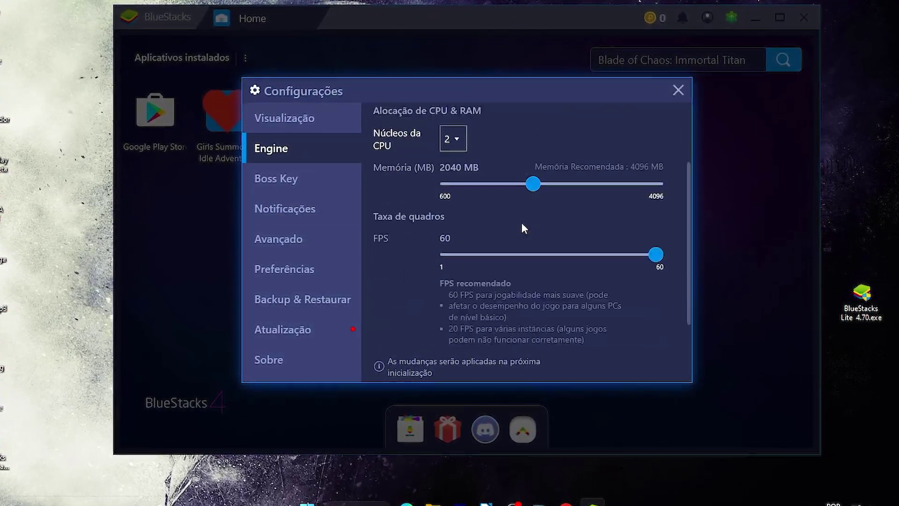
pyautogui.scroll(-2, 521, 222)
pyautogui.scroll(4, 510, 321)
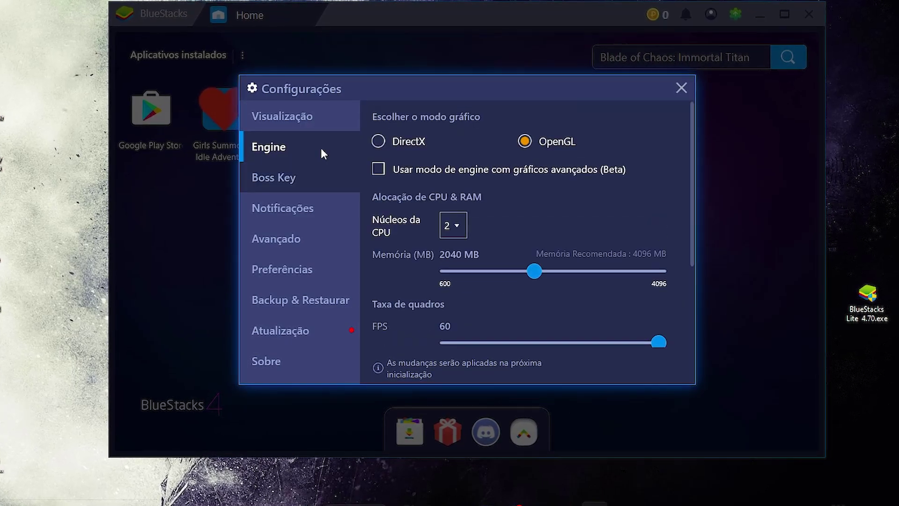
# Recheck the Boss Key, notification, advanced, preference, backup and update settings, and close the configuration
pyautogui.click(285, 182)
pyautogui.click(295, 214)
pyautogui.click(301, 235)
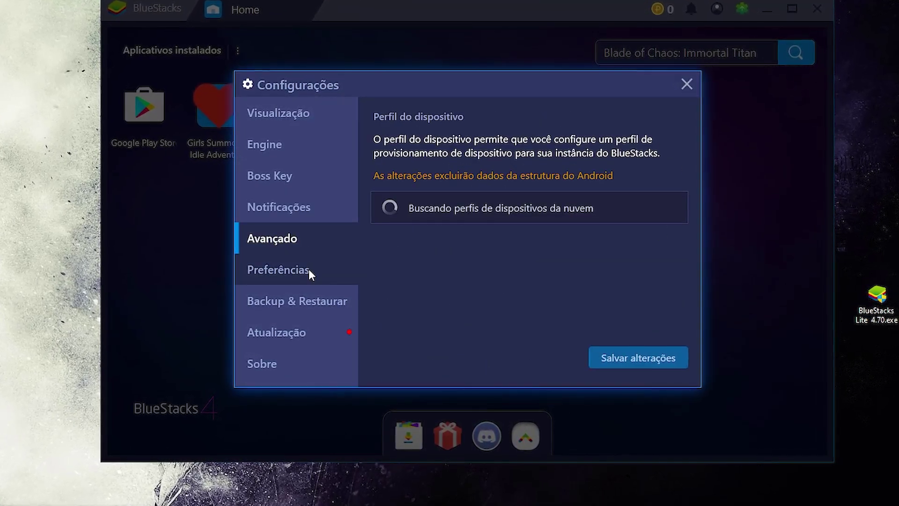
pyautogui.click(308, 271)
pyautogui.scroll(-2, 434, 268)
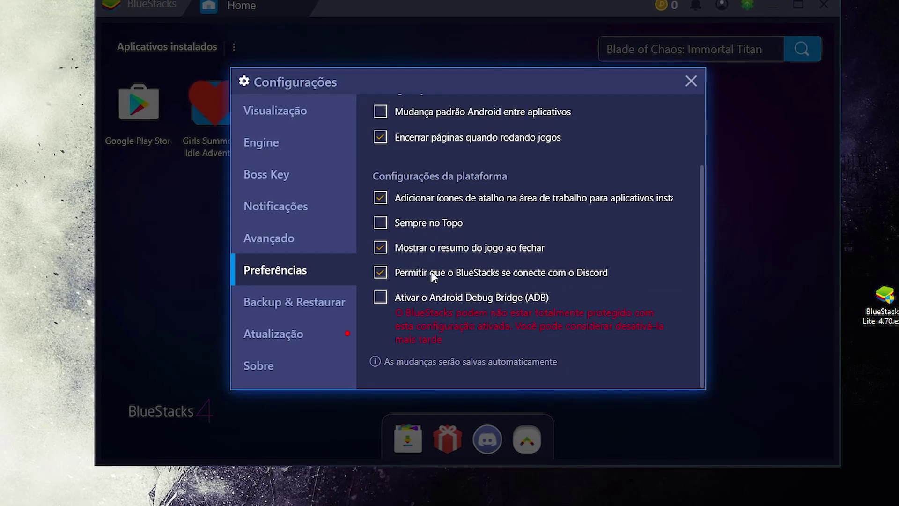
pyautogui.click(280, 302)
pyautogui.click(295, 333)
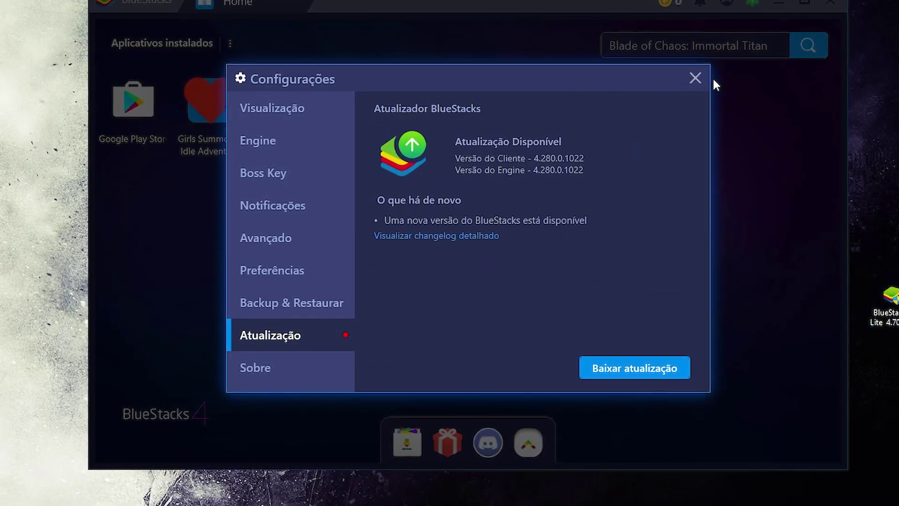
pyautogui.click(693, 78)
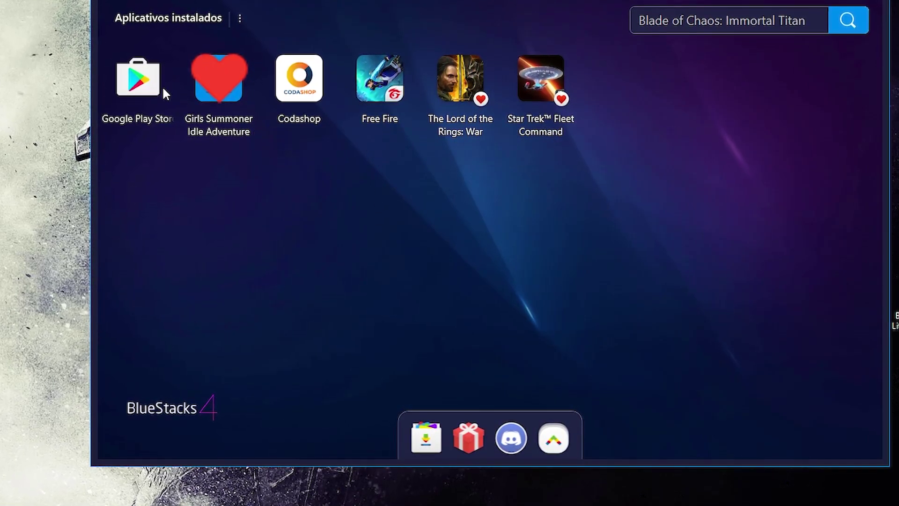
# Open the Google Play Store from the emulator's installed apps
pyautogui.click(140, 83)
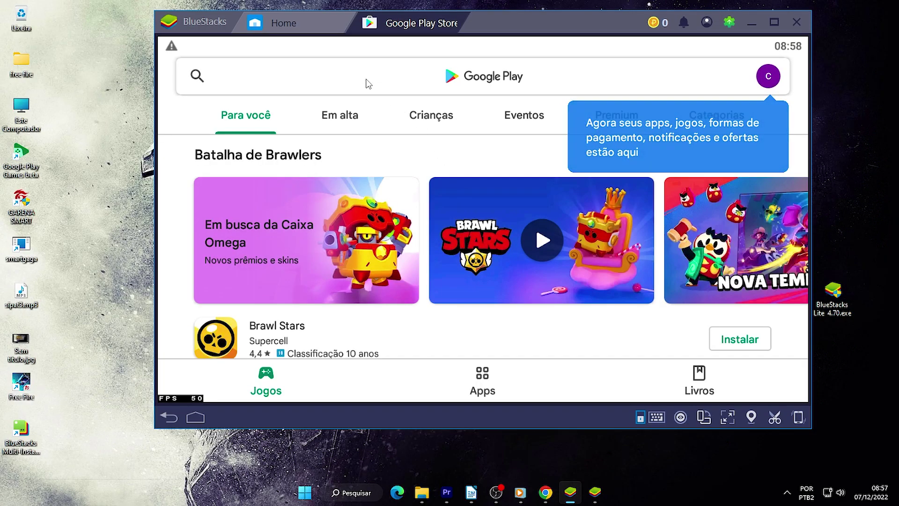
pyautogui.click(346, 46)
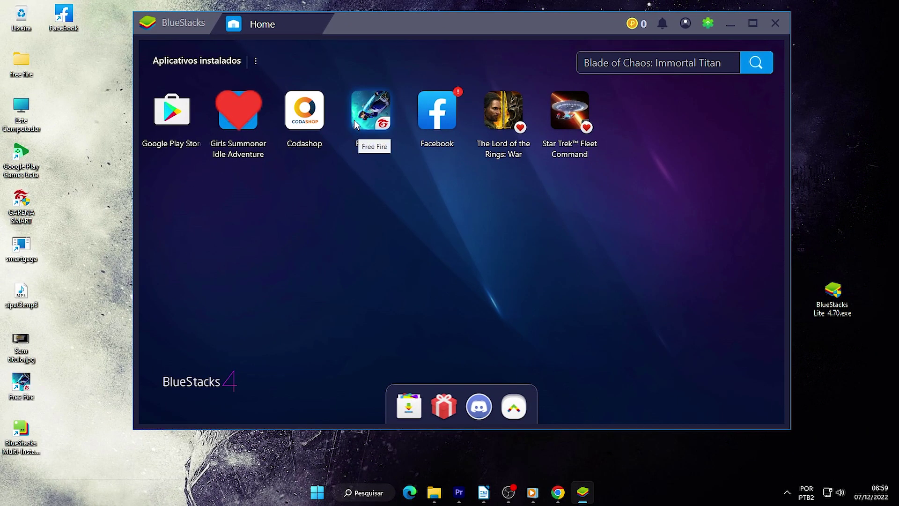
# Launch Free Fire and dismiss the game controls overview and the empty notification shade
pyautogui.moveTo(421, 31); pyautogui.dragTo(413, 37)
pyautogui.click(363, 117)
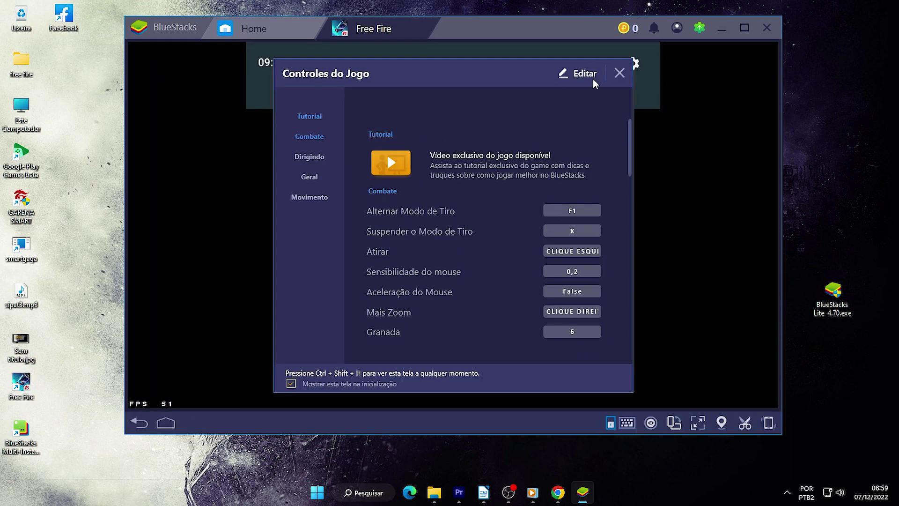
pyautogui.click(619, 74)
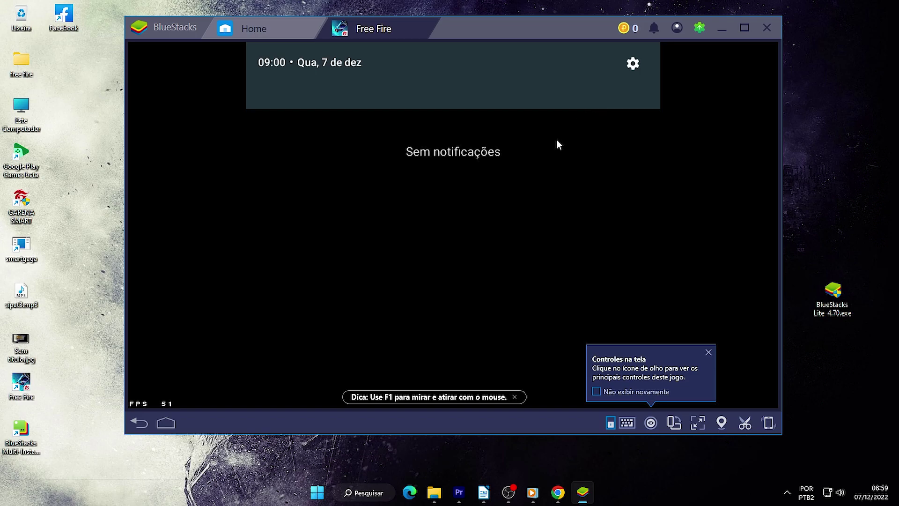
pyautogui.click(471, 212)
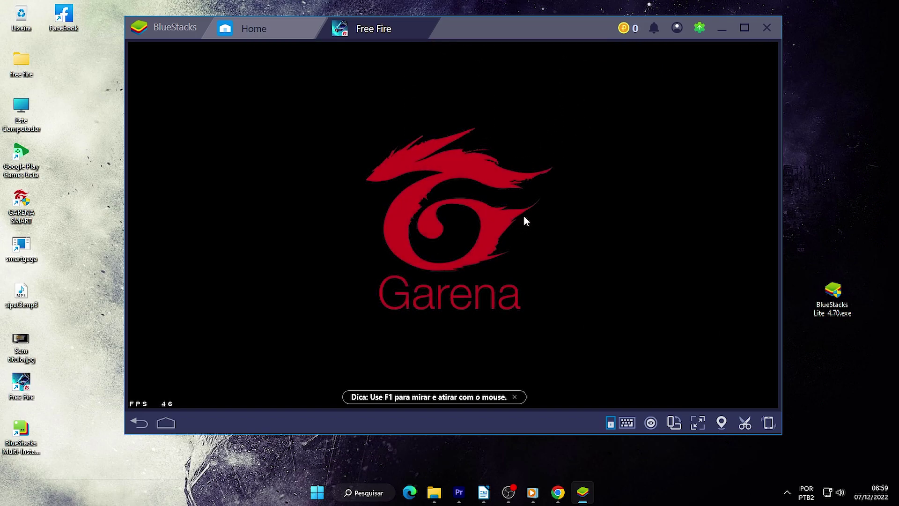
# Confirm the data access description and allow Free Fire to access the device's photos, media and files
pyautogui.moveTo(508, 32); pyautogui.dragTo(502, 50)
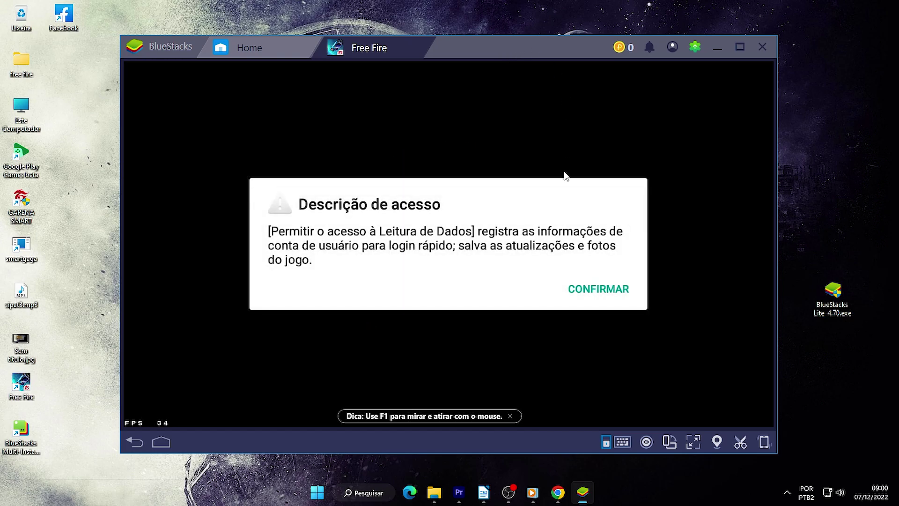
pyautogui.click(617, 290)
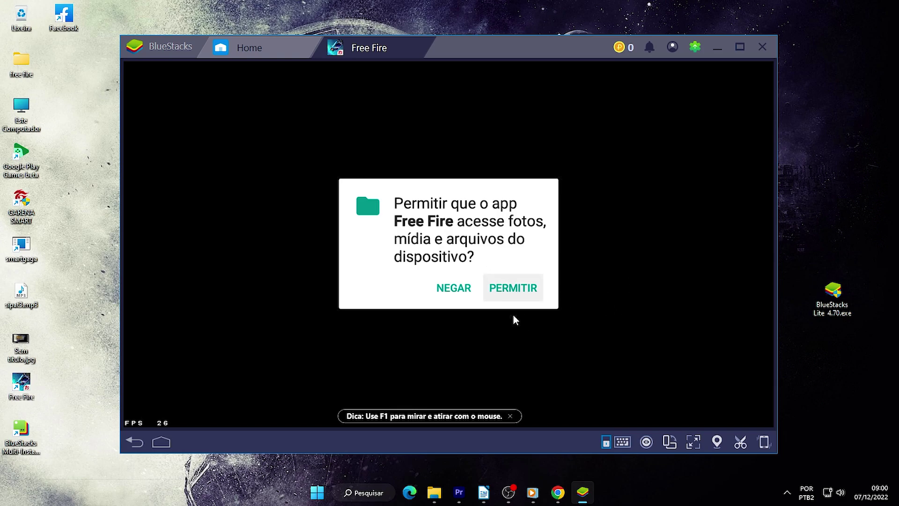
pyautogui.click(527, 293)
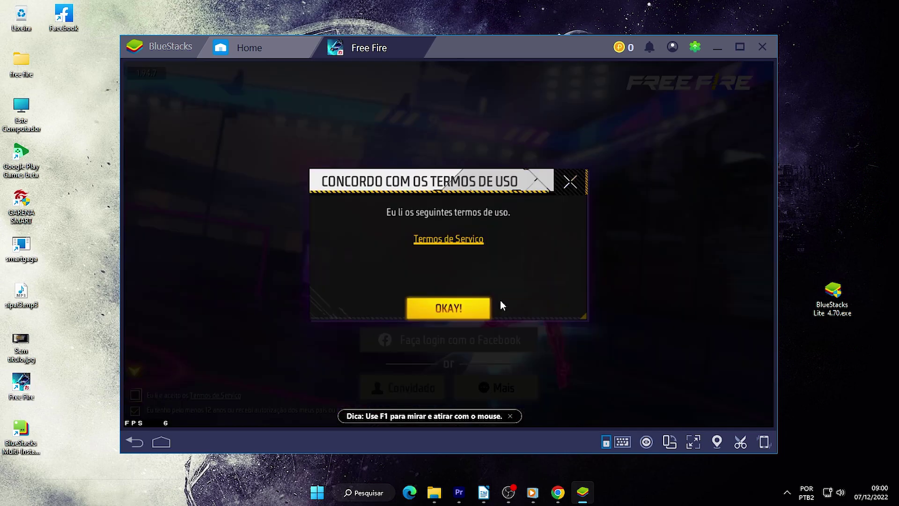
# Accept Free Fire's terms of use and choose to log in with Facebook
pyautogui.click(483, 315)
pyautogui.click(462, 340)
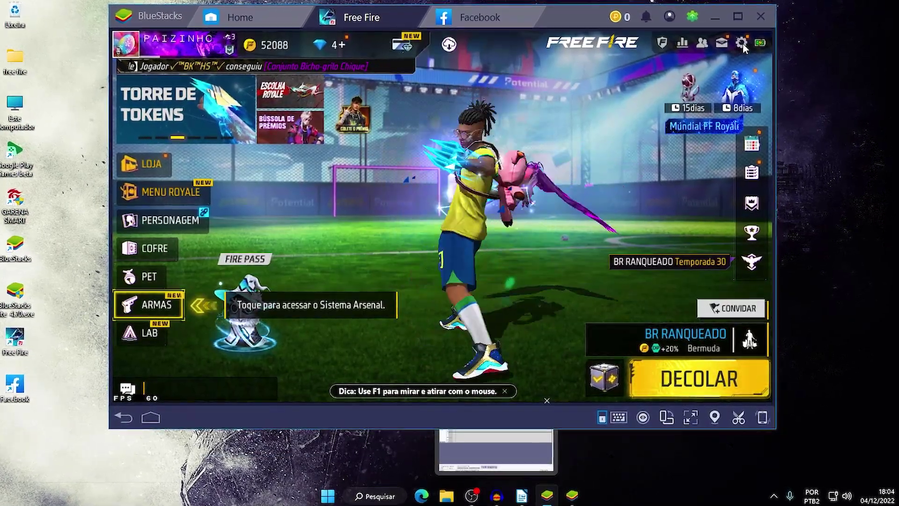
# Open Free Fire's settings and set the graphics quality to Suave
pyautogui.click(745, 41)
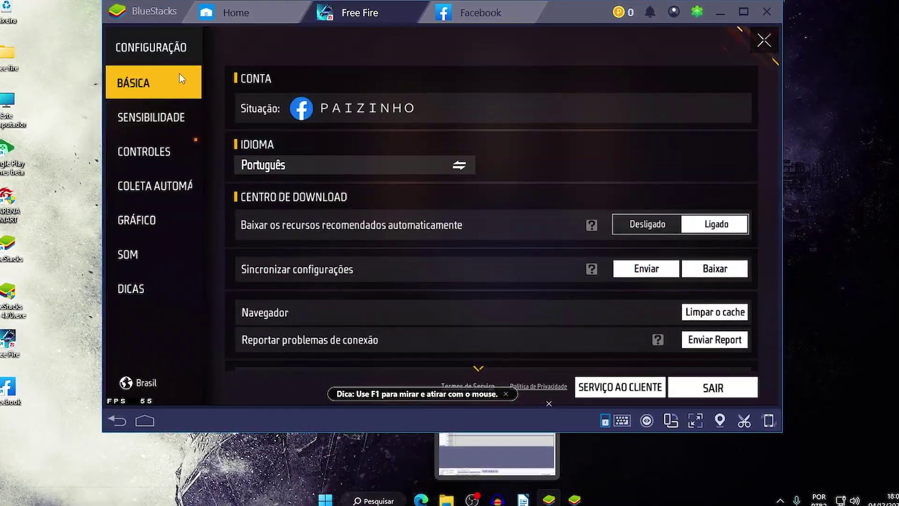
pyautogui.click(150, 221)
pyautogui.click(586, 103)
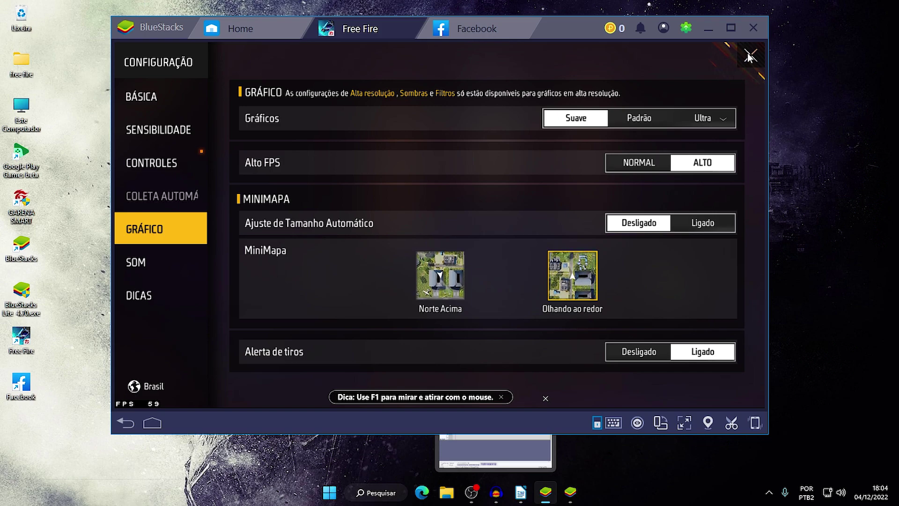
# Lower the Geral, Ponto vermelho and Mira 2x sensitivities to 0 in Free Fire's settings
pyautogui.click(151, 98)
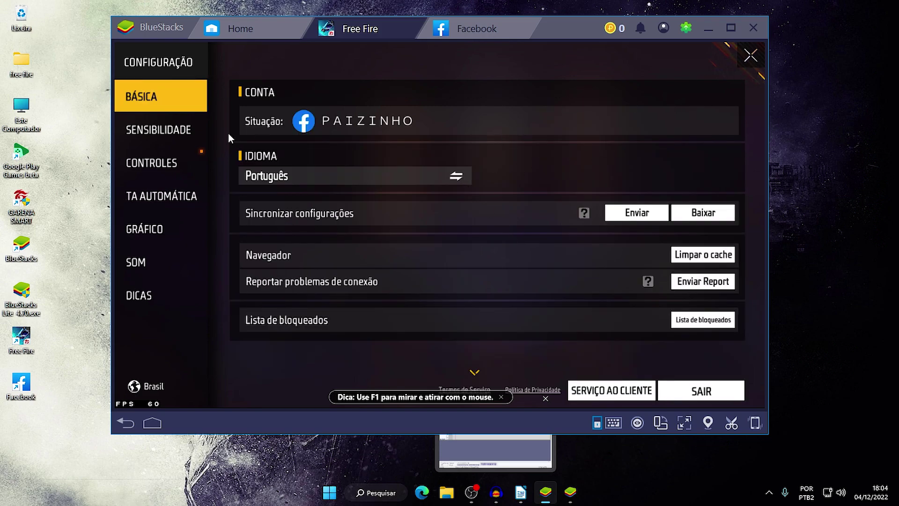
pyautogui.click(143, 133)
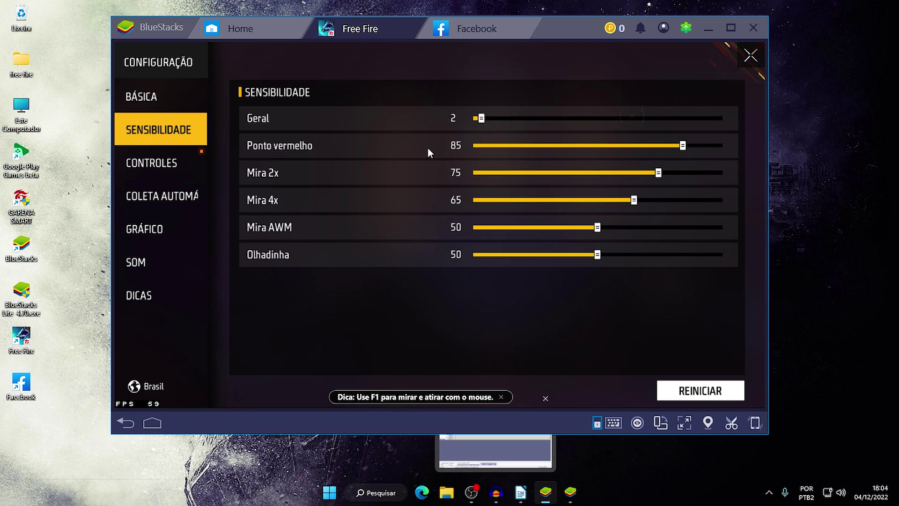
pyautogui.moveTo(659, 172); pyautogui.dragTo(475, 173)
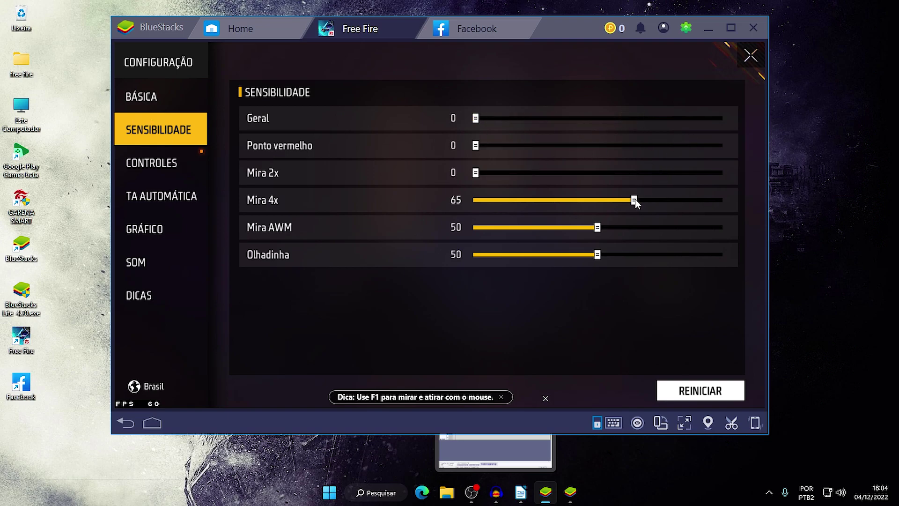
# Look through Free Fire's controls, automatic pickup, graphics and sound settings
pyautogui.click(151, 163)
pyautogui.click(201, 189)
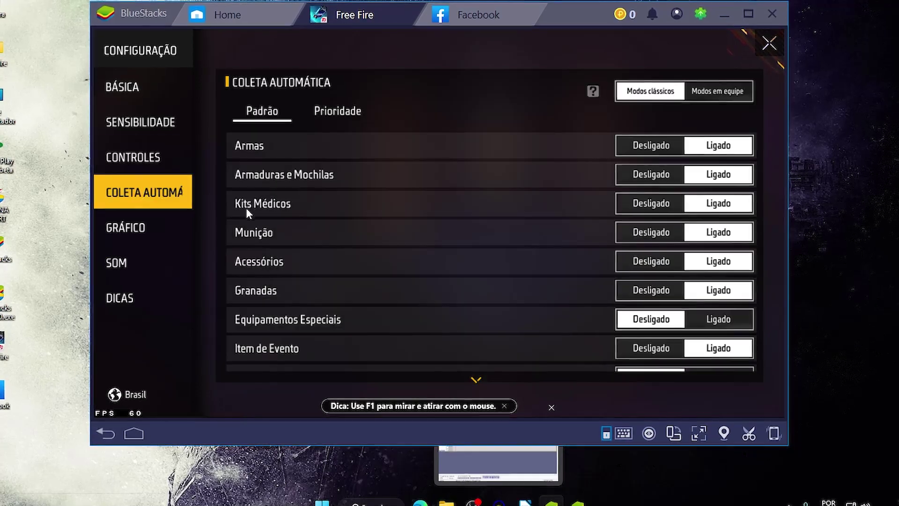
pyautogui.click(135, 228)
pyautogui.click(169, 184)
pyautogui.click(161, 160)
pyautogui.click(153, 229)
pyautogui.click(160, 262)
pyautogui.click(166, 202)
pyautogui.click(168, 219)
pyautogui.click(171, 206)
pyautogui.click(170, 218)
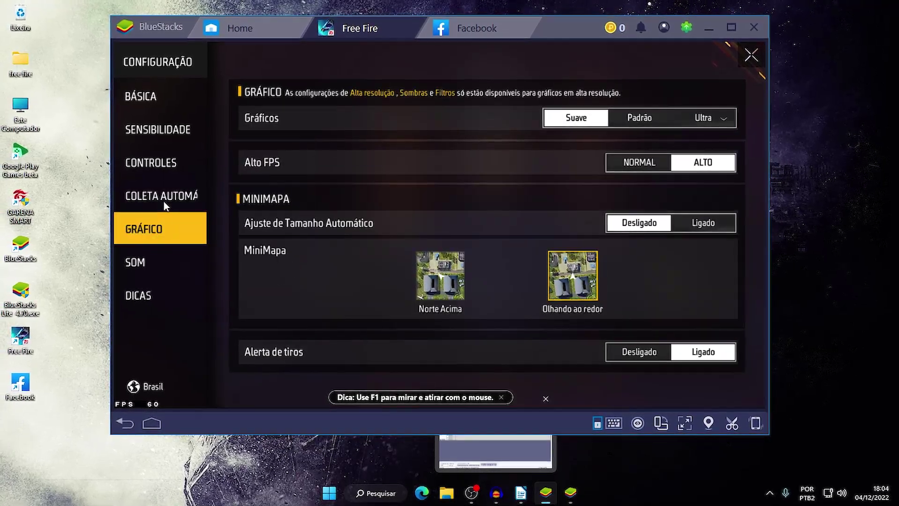
# Review the Free Fire key bindings in the game controls editor, close it without changes and dismiss the on-screen controls tip
pyautogui.press('Escape')
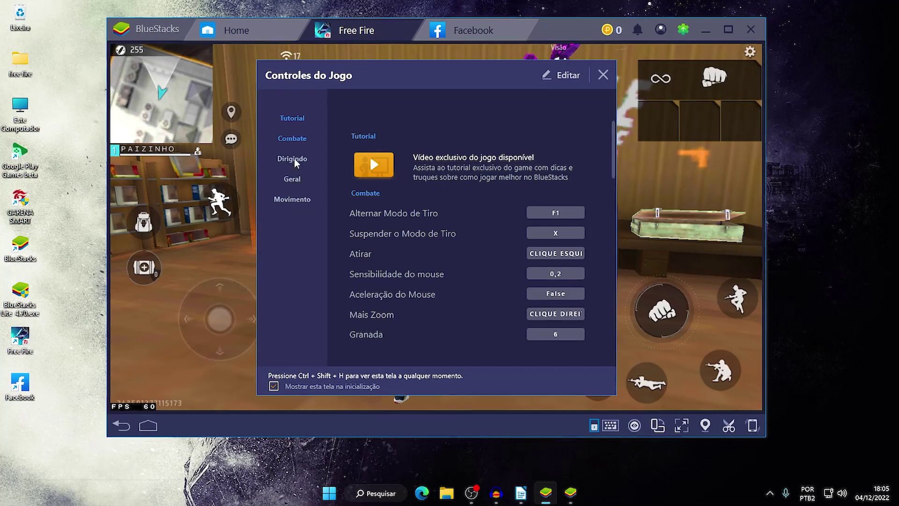
pyautogui.click(566, 74)
pyautogui.scroll(-3, 468, 234)
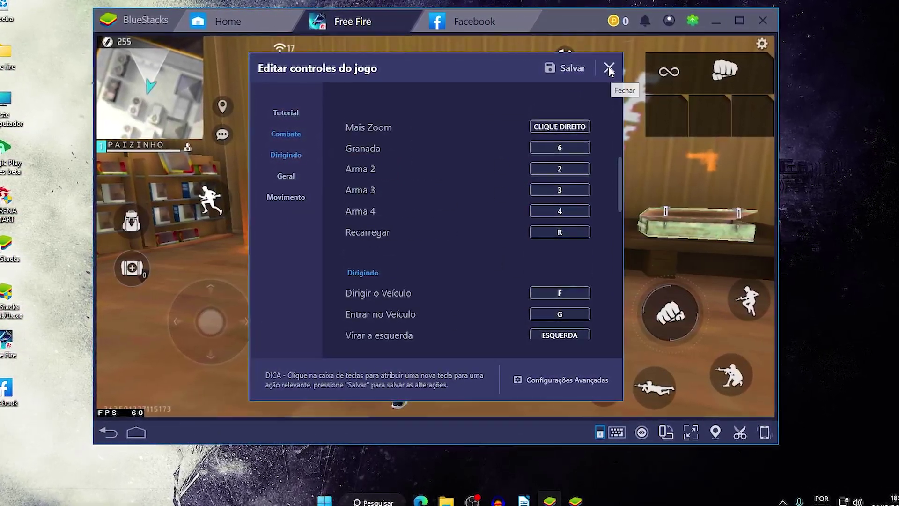
pyautogui.click(607, 71)
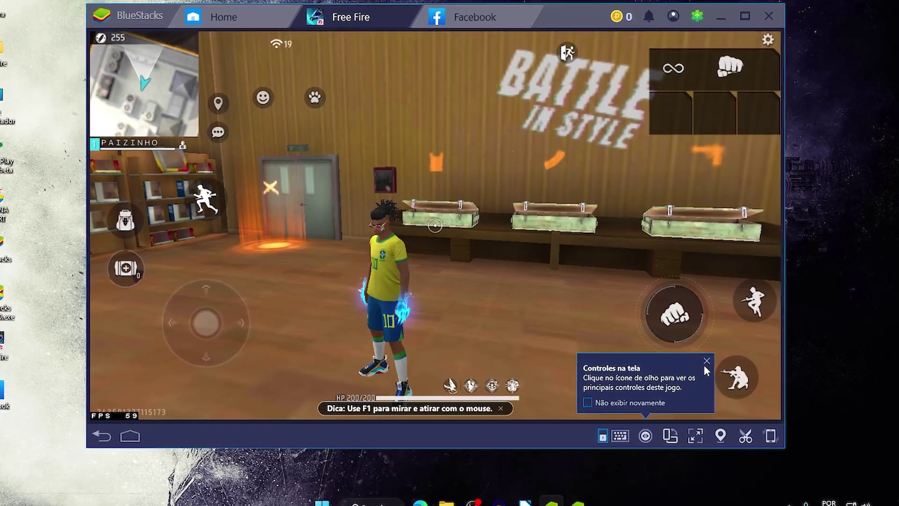
pyautogui.click(702, 359)
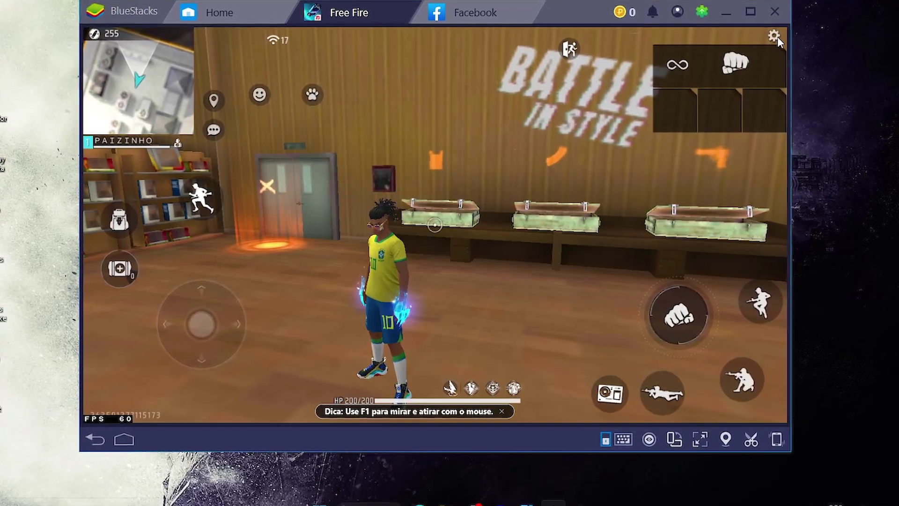
# Over the HUD 1 layout, set the aim mode toggle key to E and the suspend key to F1, save, and return to the game
pyautogui.click(769, 38)
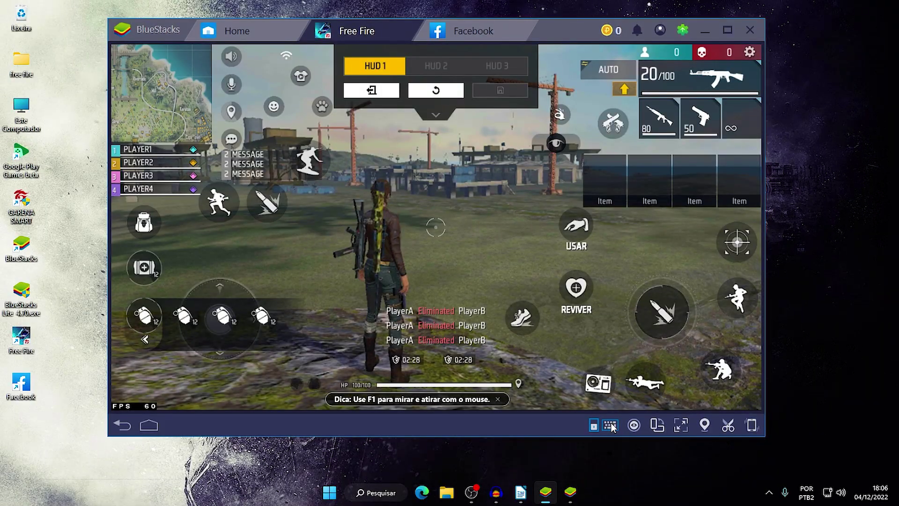
pyautogui.click(610, 425)
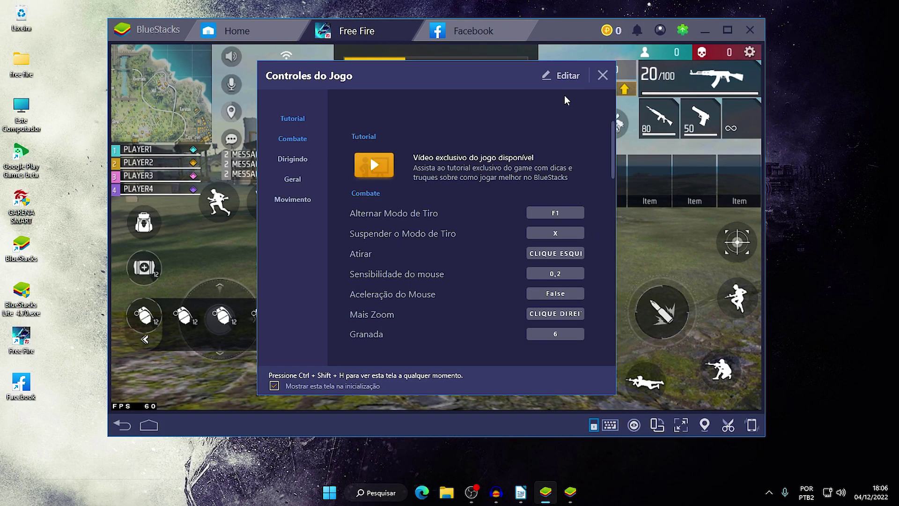
pyautogui.click(567, 75)
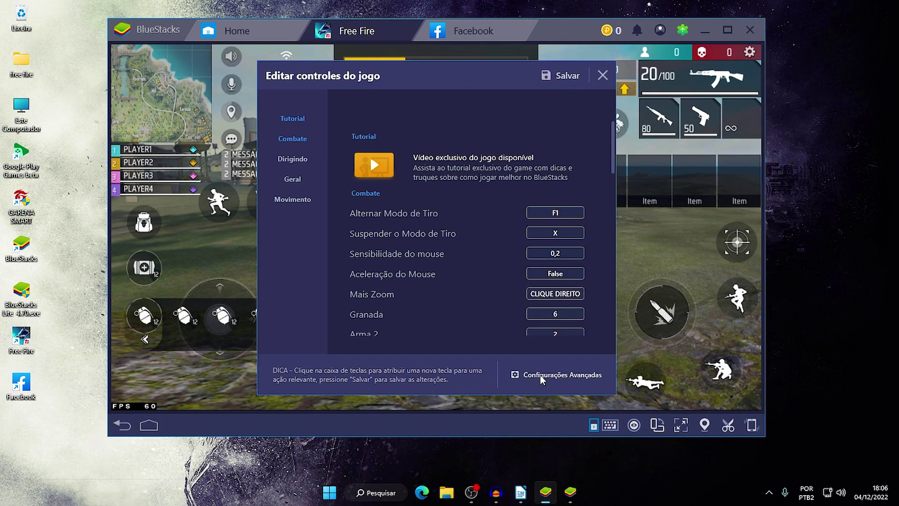
pyautogui.click(542, 377)
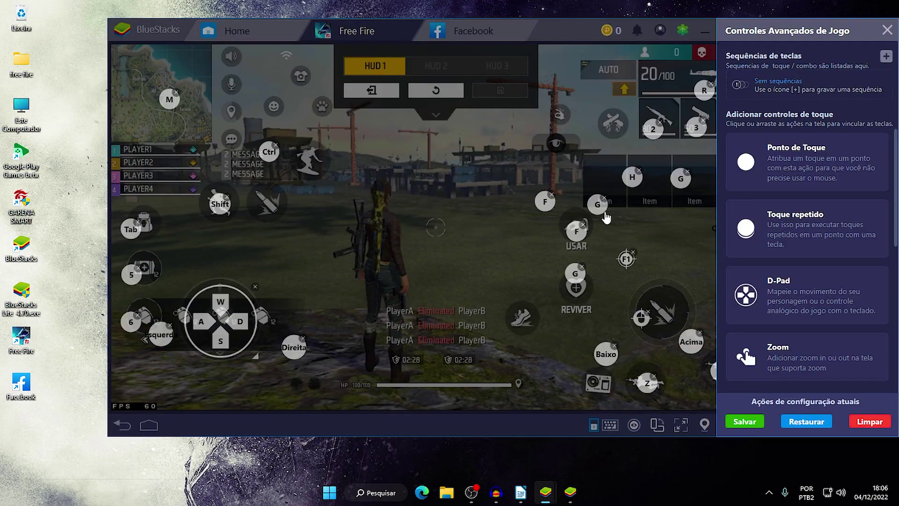
pyautogui.rightClick(627, 258)
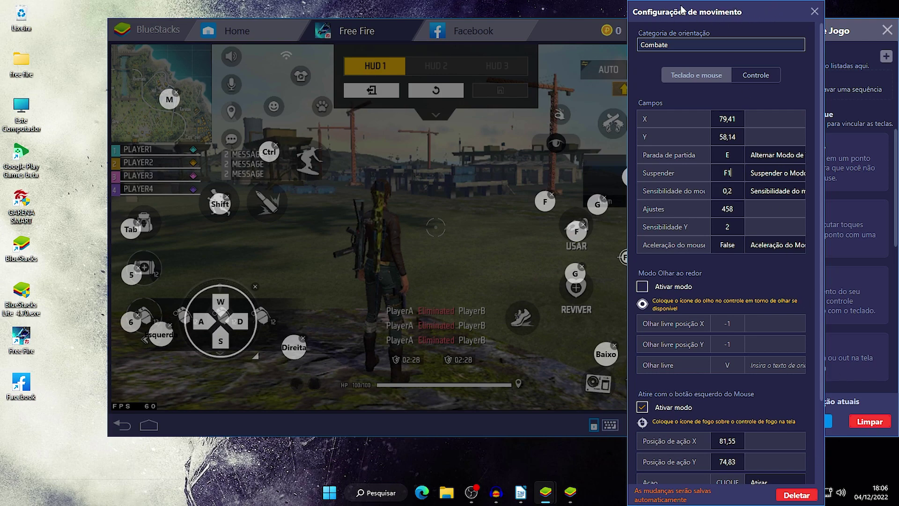
pyautogui.press('Escape')
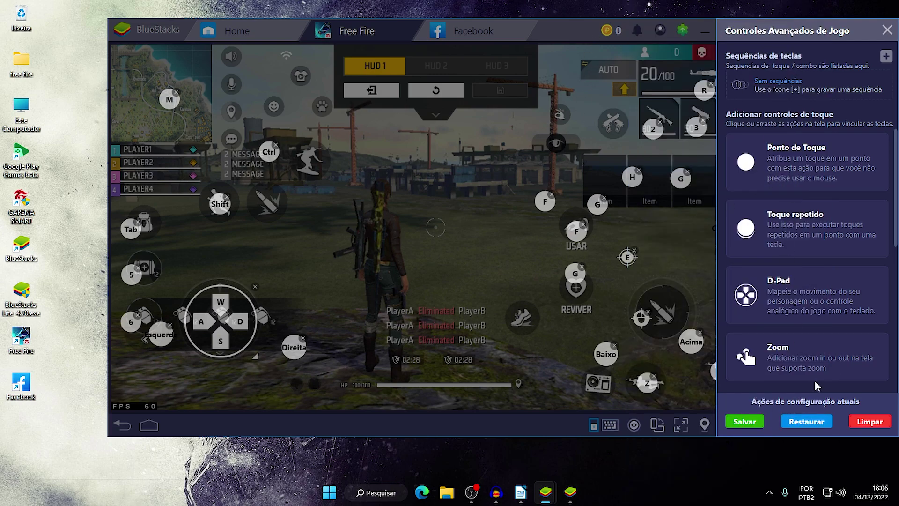
pyautogui.click(757, 422)
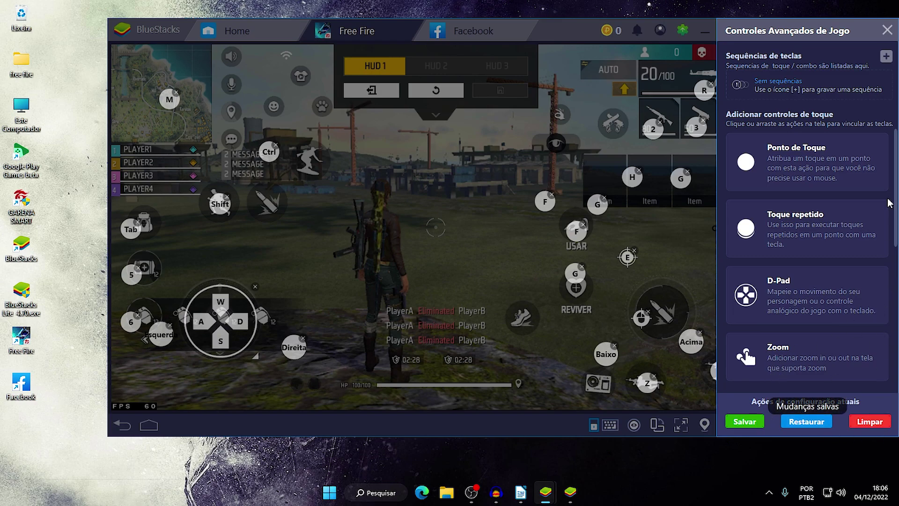
pyautogui.click(887, 30)
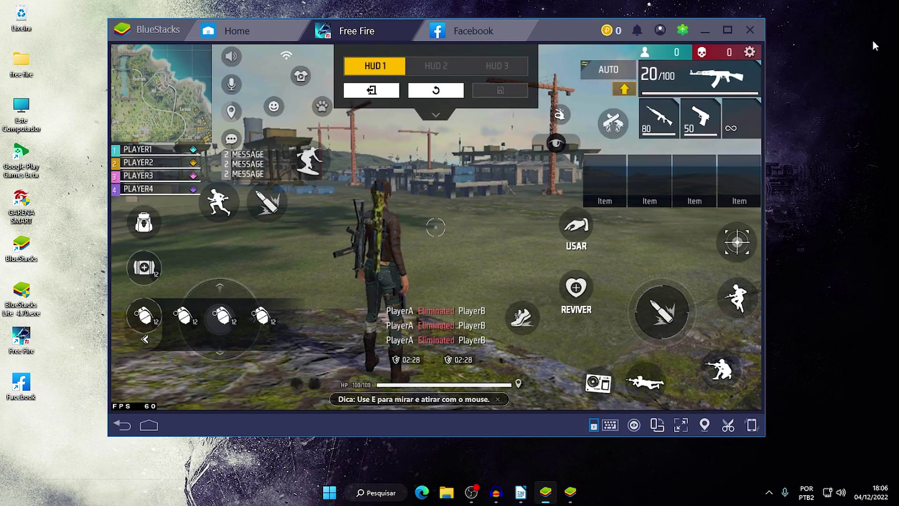
pyautogui.click(375, 92)
pyautogui.click(747, 58)
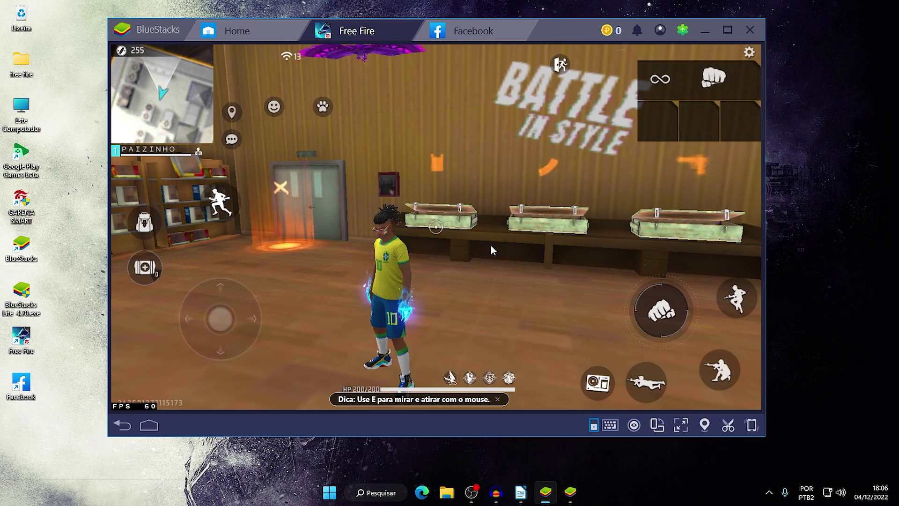
# Walk the character through the training hall and shooting range to the weapons chest
pyautogui.moveTo(525, 247); pyautogui.dragTo(465, 275)
pyautogui.press('w')
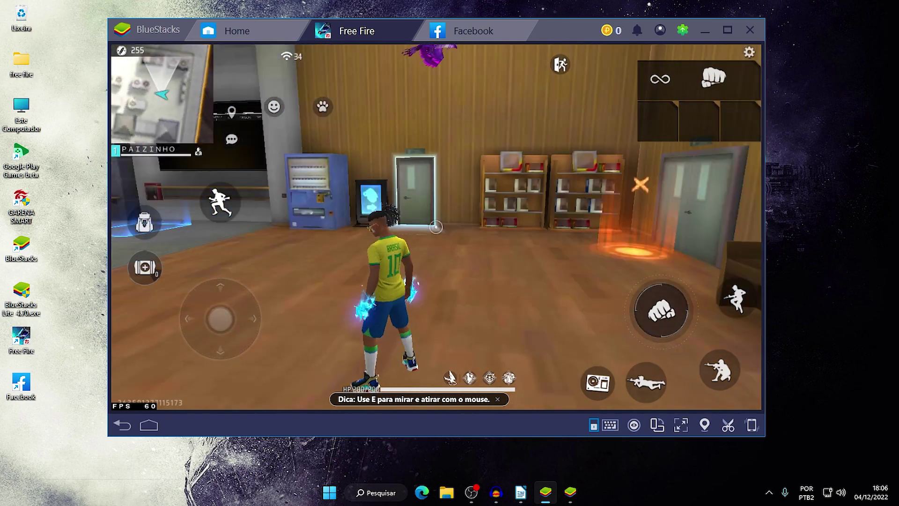
pyautogui.press('w')
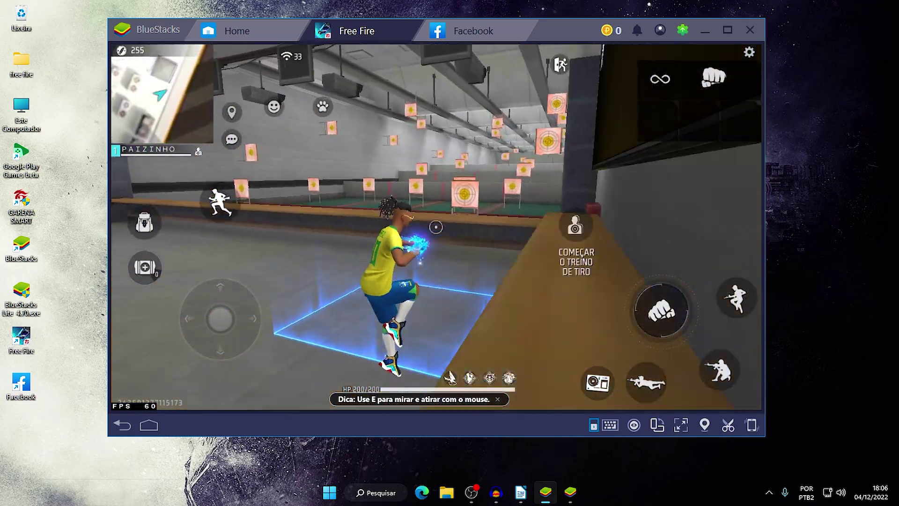
pyautogui.press('w')
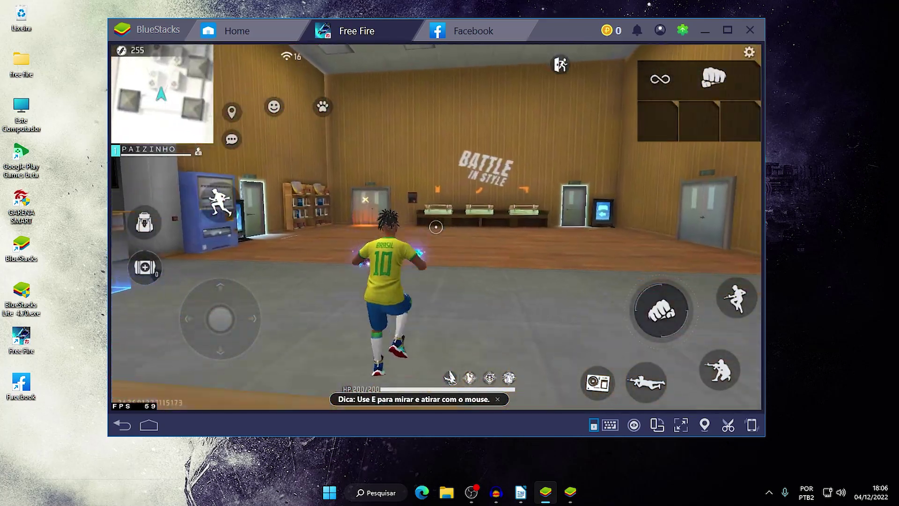
pyautogui.press('w')
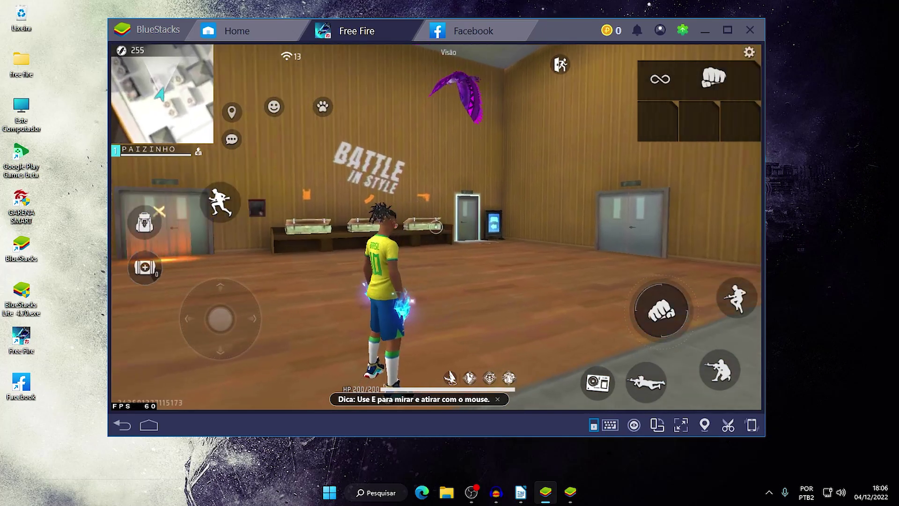
pyautogui.press('w')
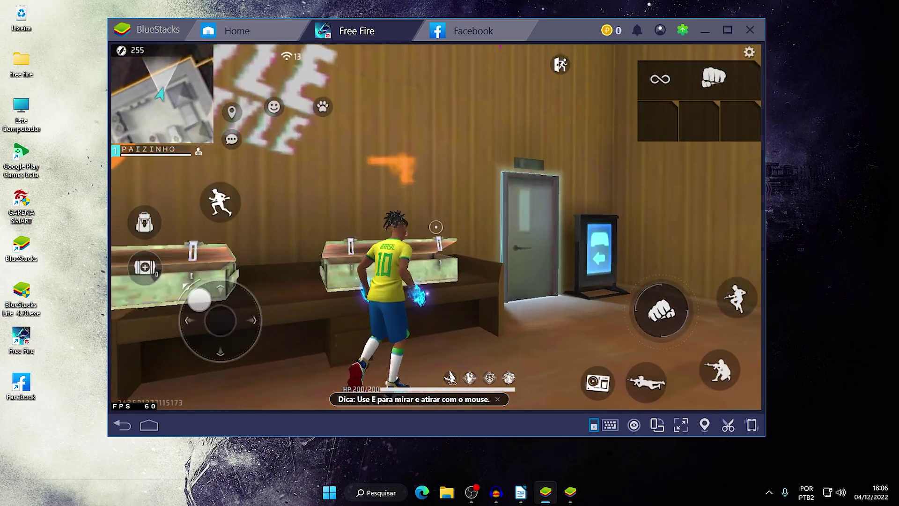
# Equip the Thompson from the weapons chest and walk back toward the shooting range
pyautogui.click(361, 240)
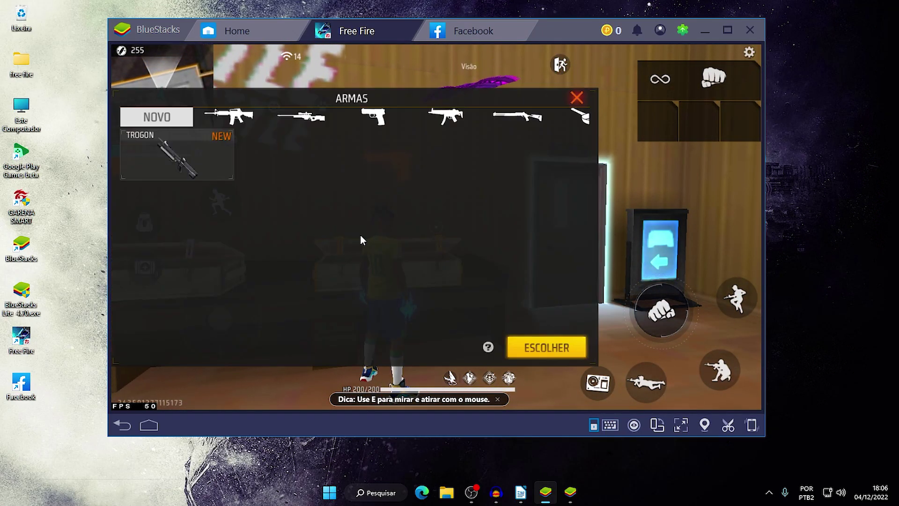
pyautogui.click(445, 117)
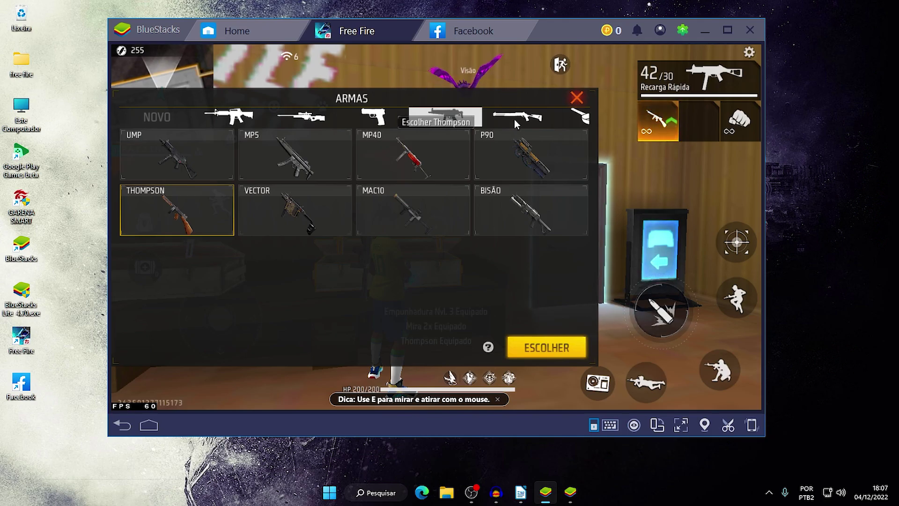
pyautogui.click(544, 346)
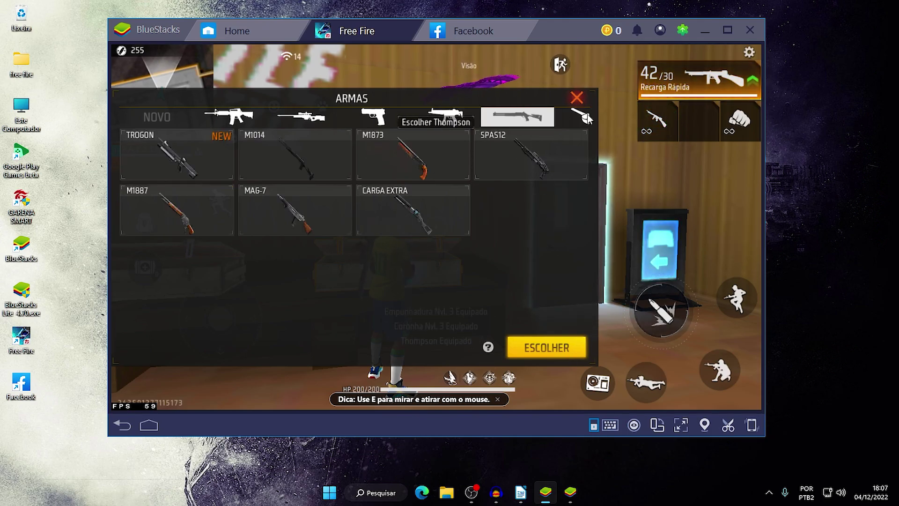
pyautogui.press('Escape')
pyautogui.press('w')
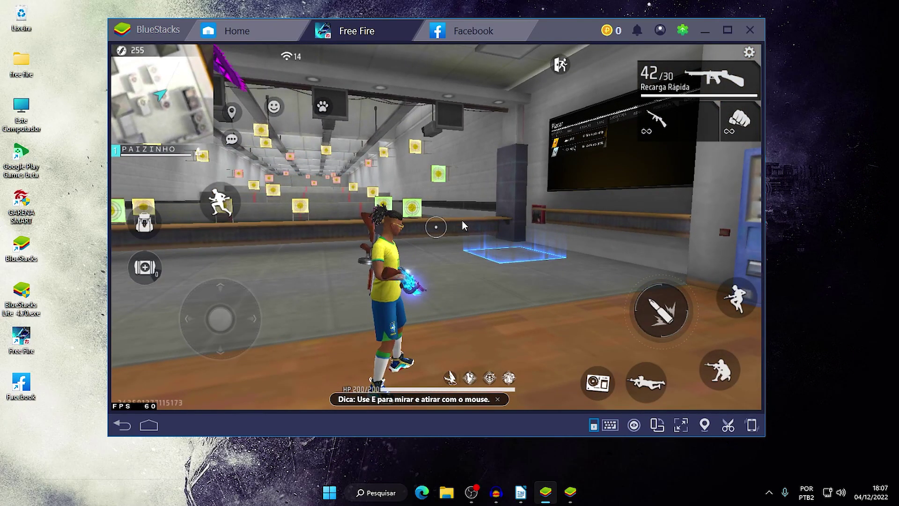
# Rebind the first weapon slot's key to 1 in the advanced game controls
pyautogui.click(618, 423)
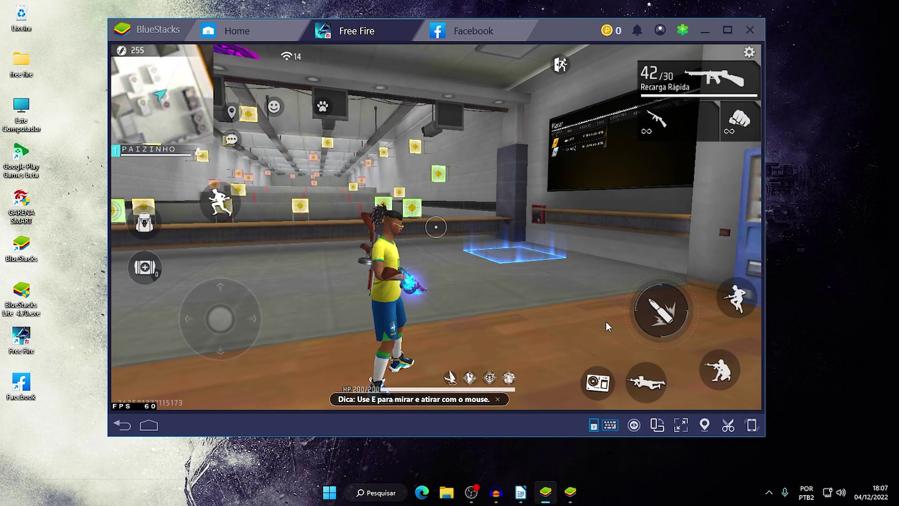
pyautogui.click(561, 80)
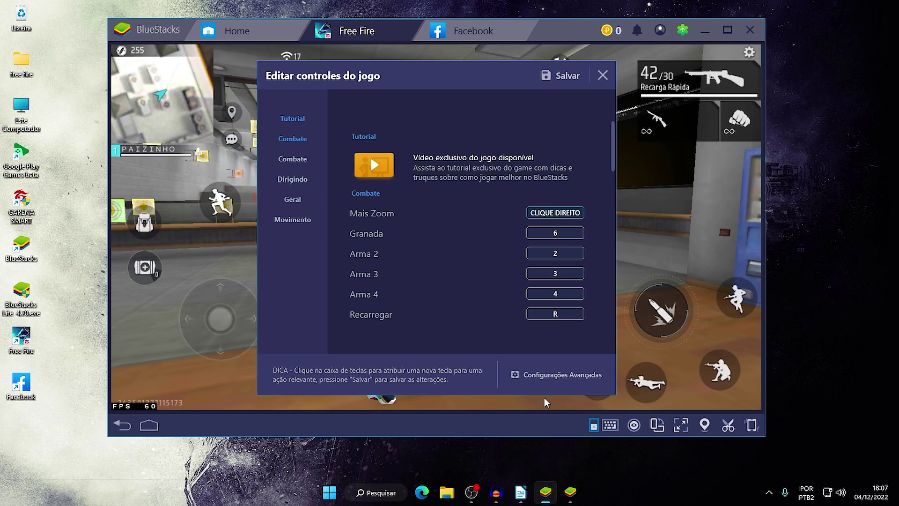
pyautogui.click(555, 375)
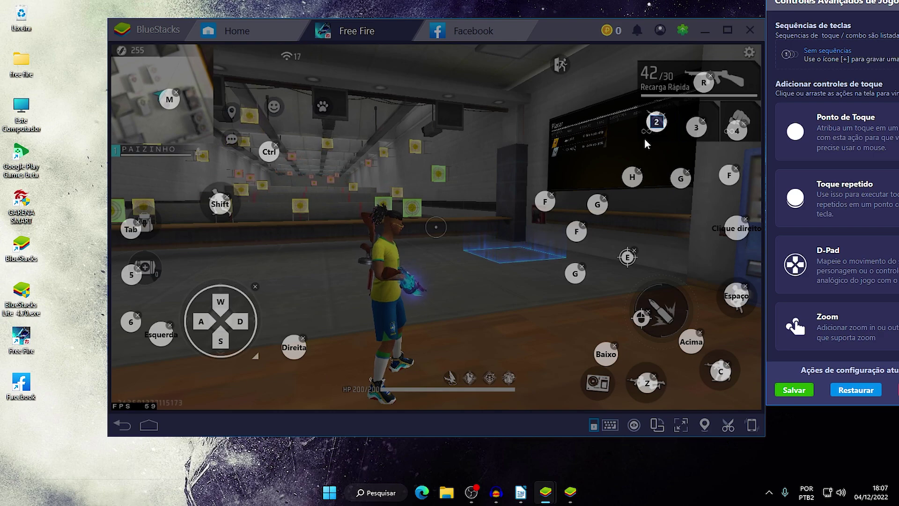
pyautogui.press('1')
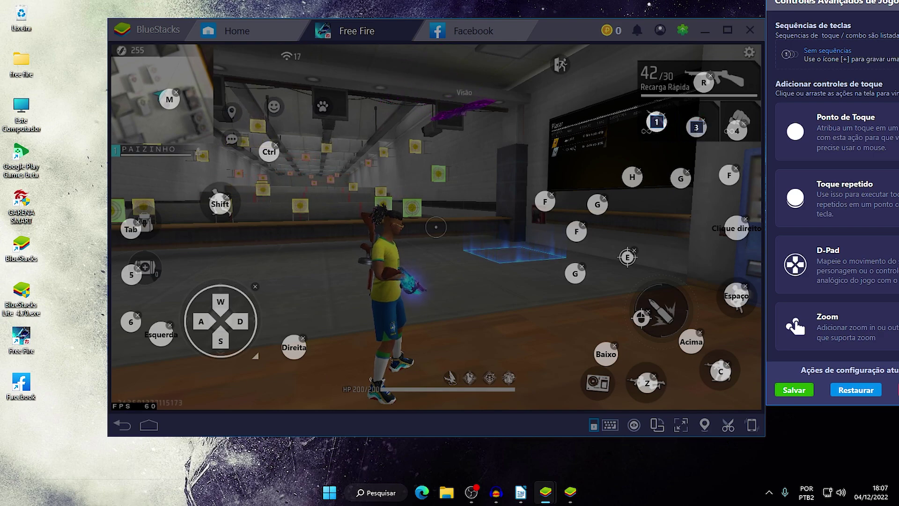